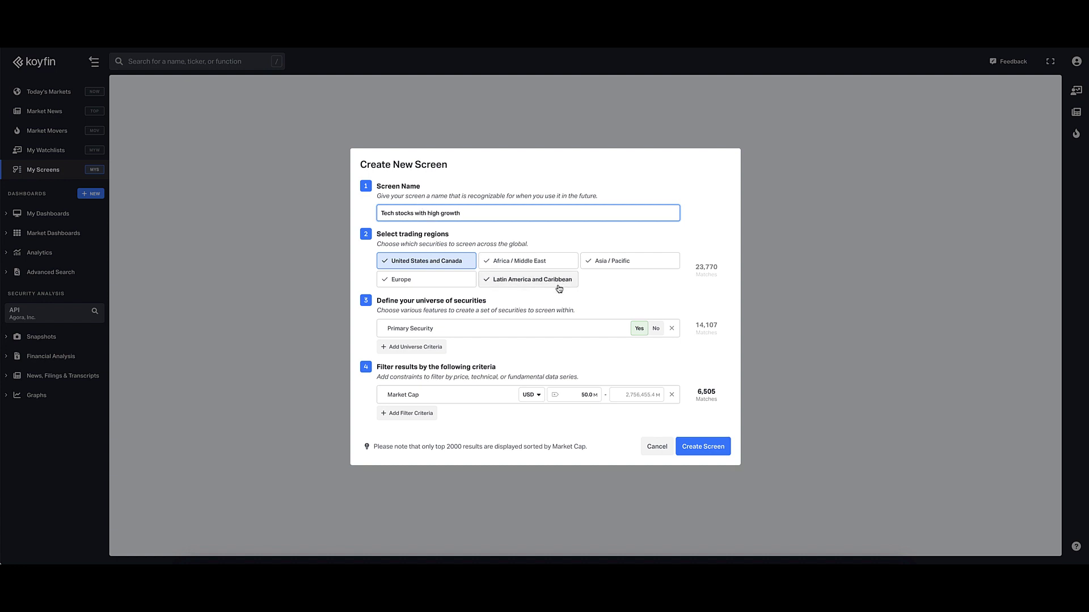
{"action": "left_click", "coordinate": [505, 261]}
{"action": "left_click", "coordinate": [592, 261]}
{"action": "left_click", "coordinate": [544, 281]}
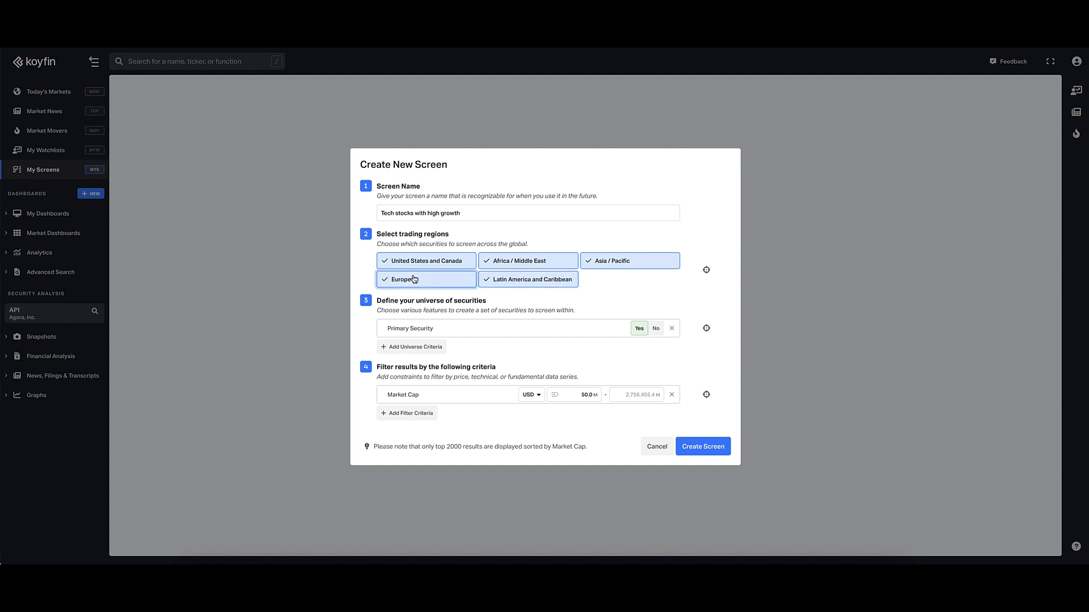
{"action": "left_click", "coordinate": [491, 281]}
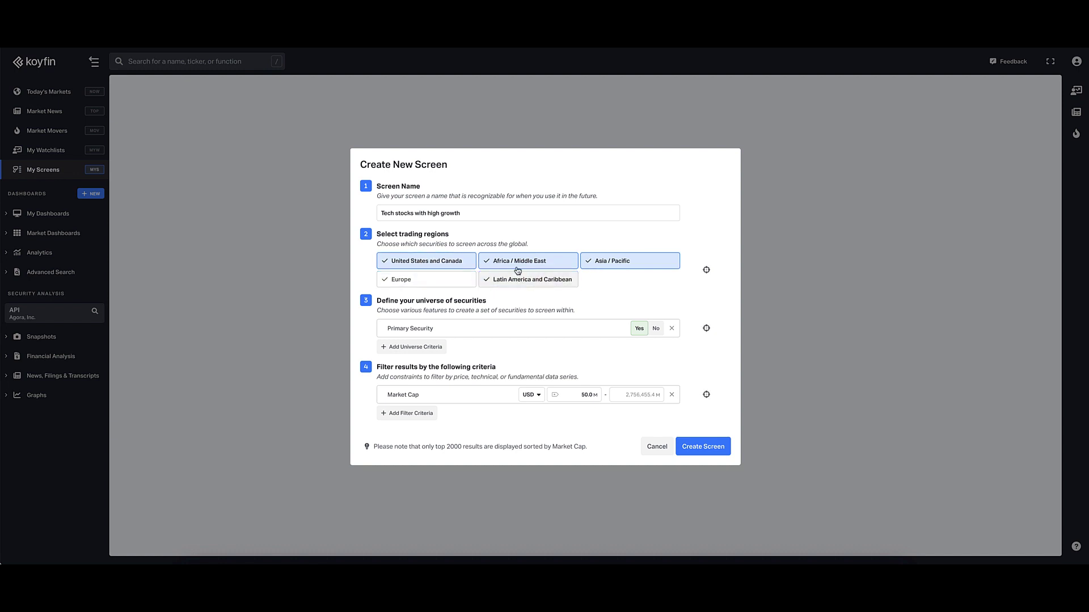
{"action": "left_click", "coordinate": [518, 262]}
{"action": "left_click", "coordinate": [609, 263]}
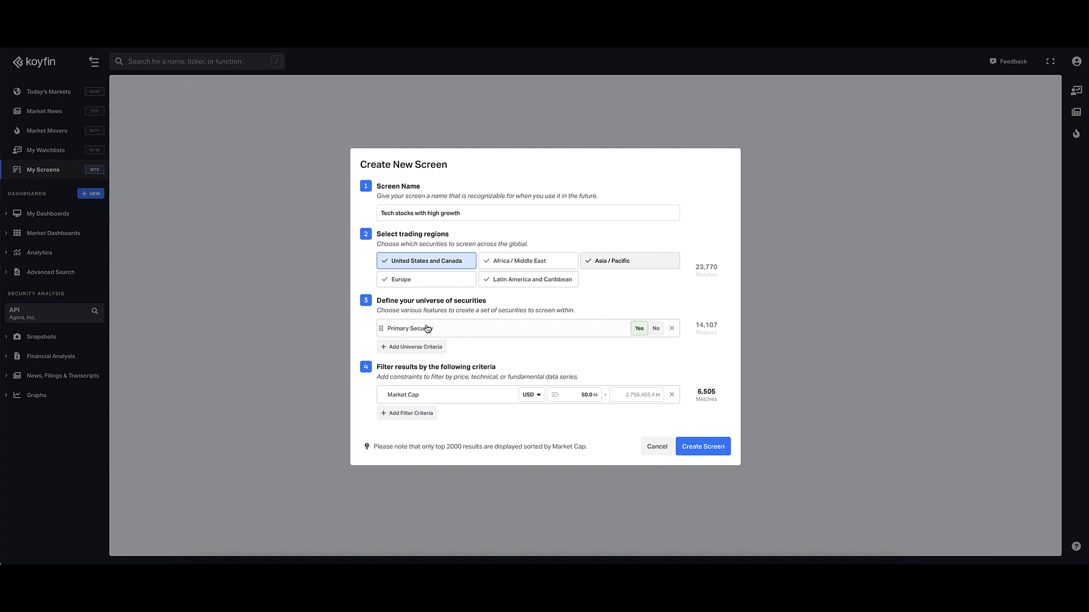
Step: Add a Sector criterion to the screen's universe of securities and restrict it to Information Technology
{"action": "left_click", "coordinate": [406, 348]}
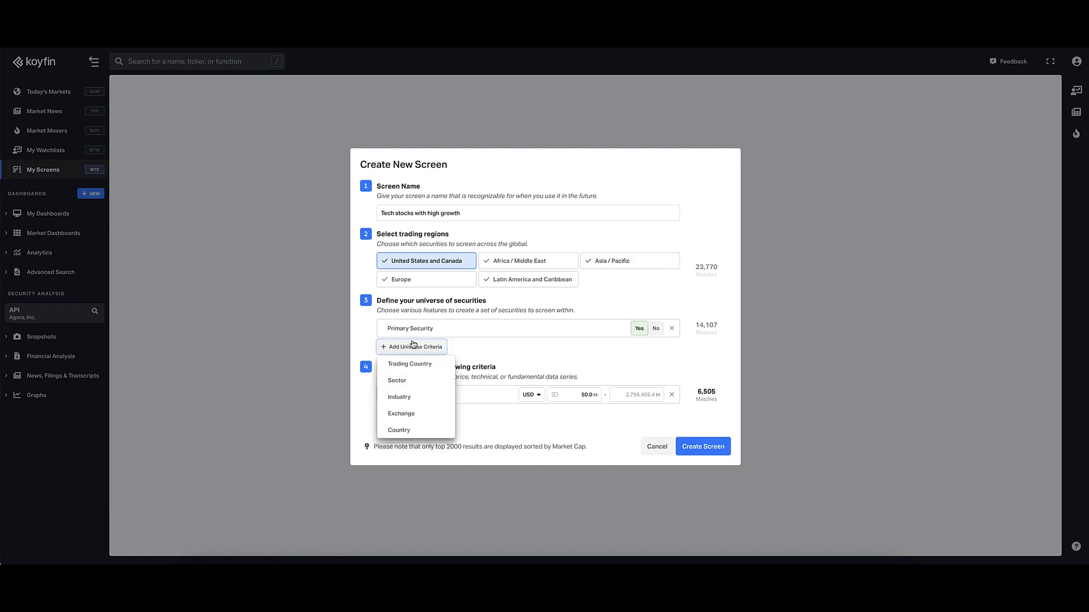
{"action": "left_click", "coordinate": [398, 383]}
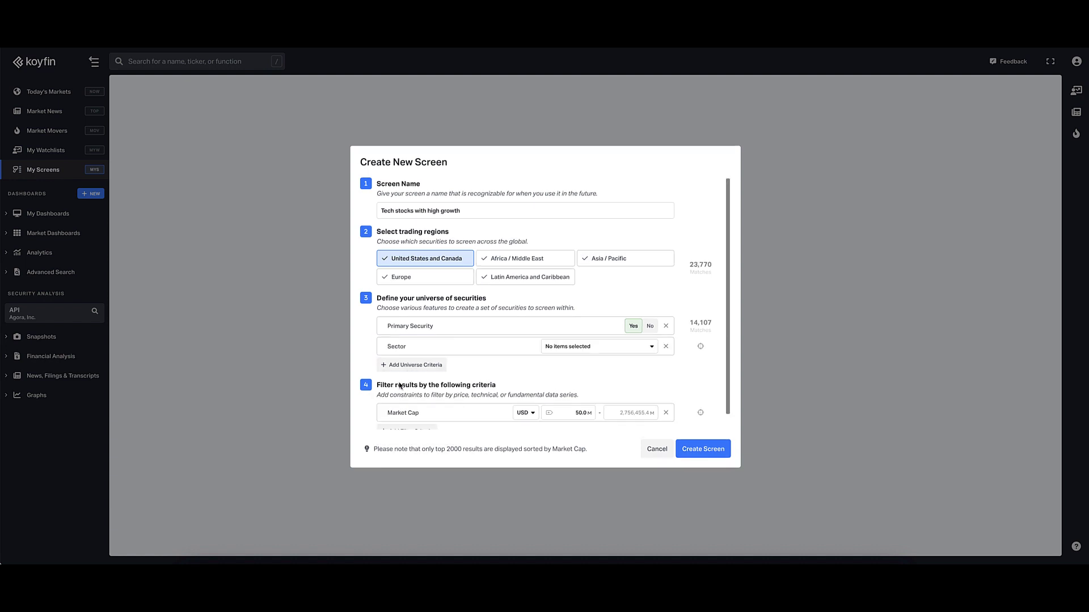
{"action": "left_click", "coordinate": [570, 351]}
{"action": "scroll", "coordinate": [569, 459], "scroll_direction": "down", "scroll_amount": 3}
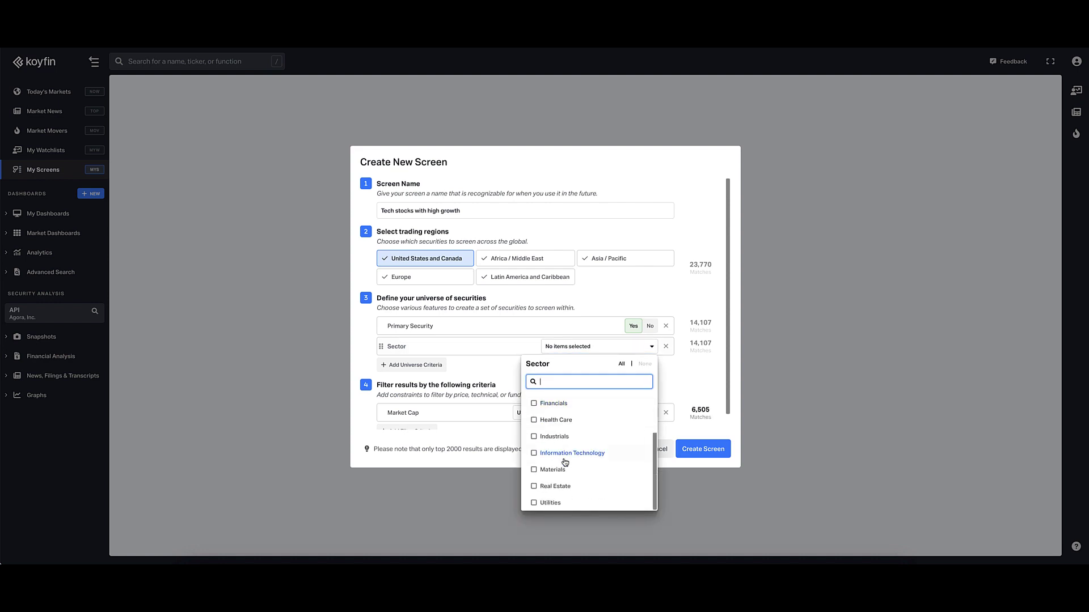
{"action": "left_click", "coordinate": [557, 456]}
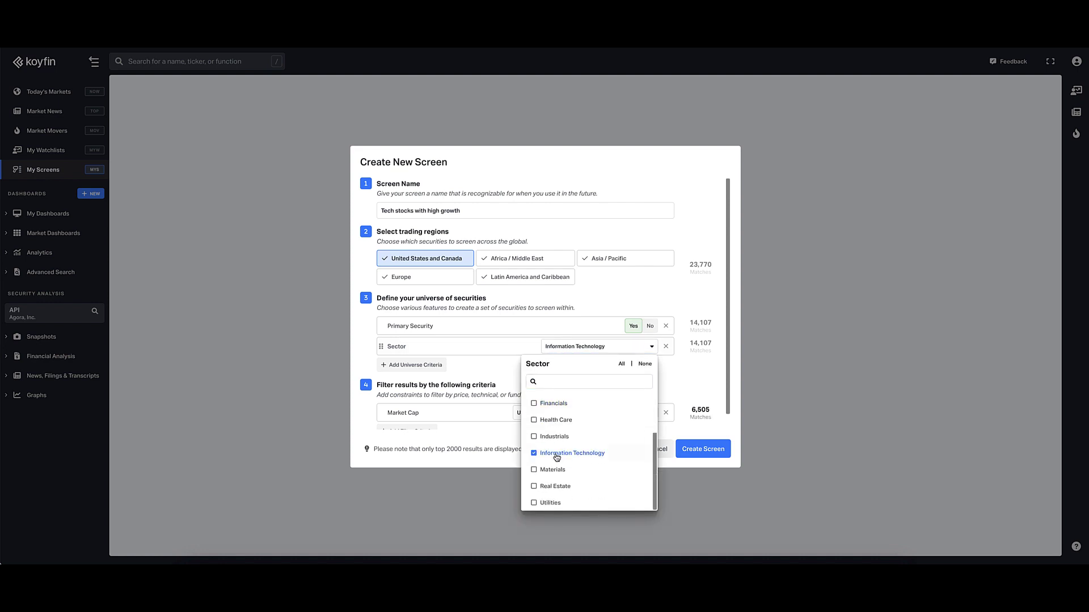
{"action": "left_click", "coordinate": [664, 370]}
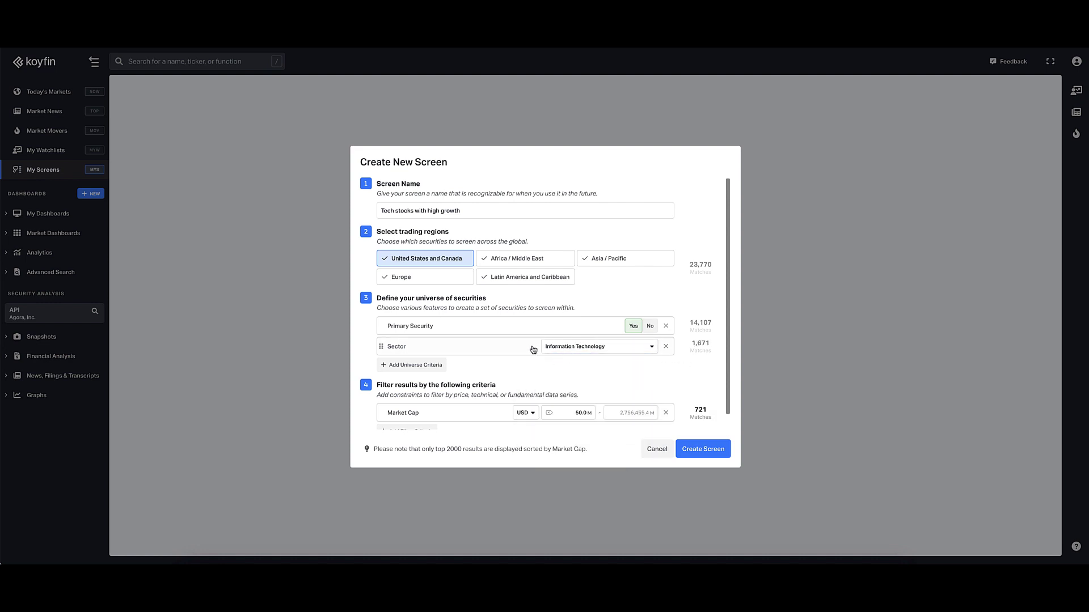
Step: Add the analyst forward-growth filter Revenues Estimate Y/Y Chg% for estimated fiscal year FY2E
{"action": "scroll", "coordinate": [418, 394], "scroll_direction": "down", "scroll_amount": 1}
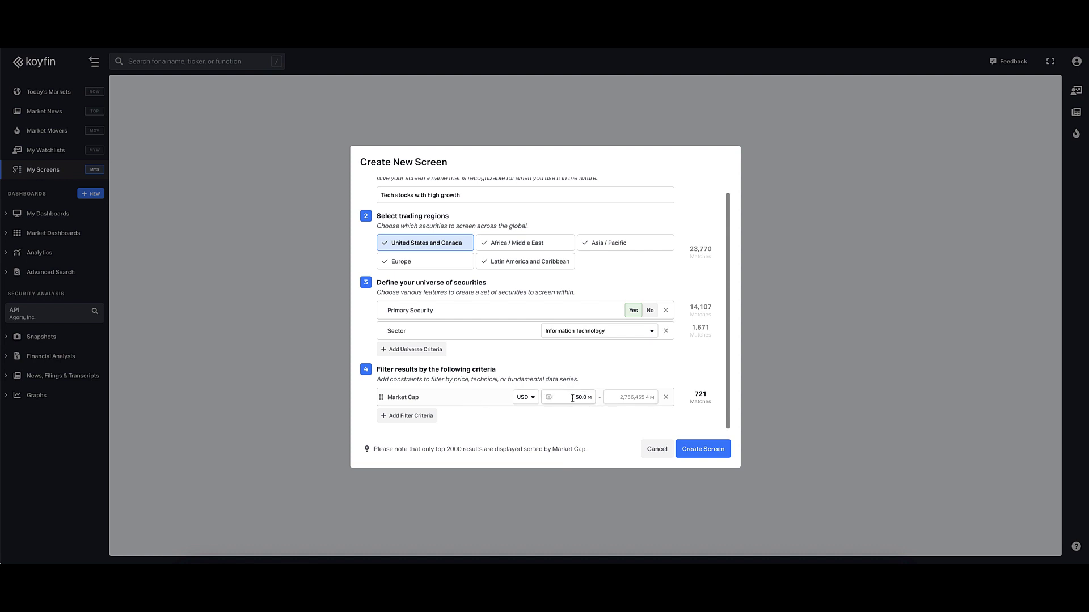
{"action": "left_click", "coordinate": [424, 417]}
{"action": "left_click", "coordinate": [427, 367]}
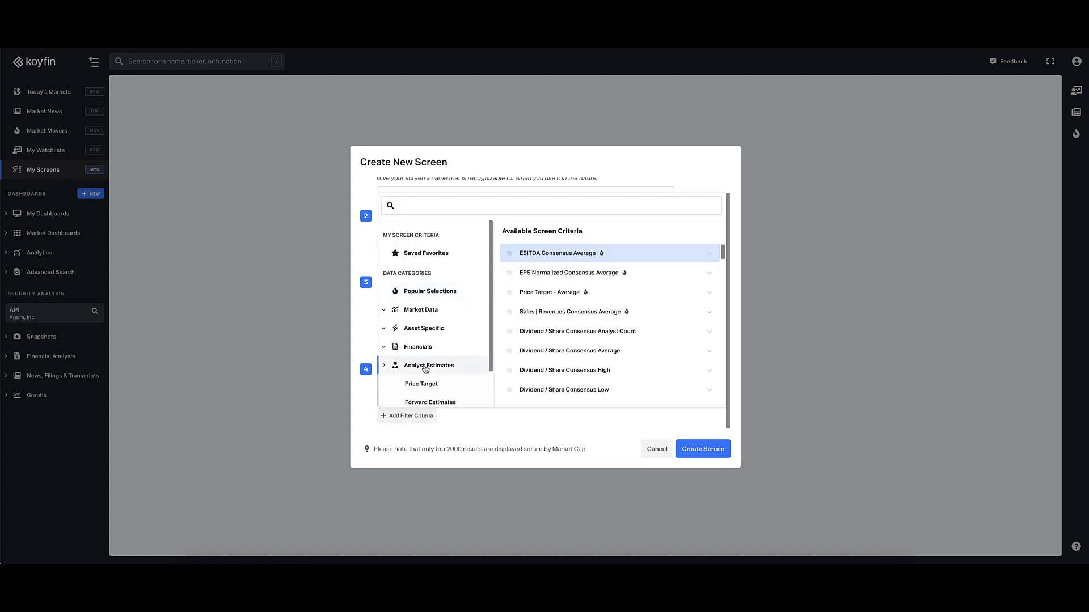
{"action": "scroll", "coordinate": [428, 370], "scroll_direction": "down", "scroll_amount": 1}
{"action": "left_click", "coordinate": [428, 378]}
{"action": "scroll", "coordinate": [551, 324], "scroll_direction": "down", "scroll_amount": 3}
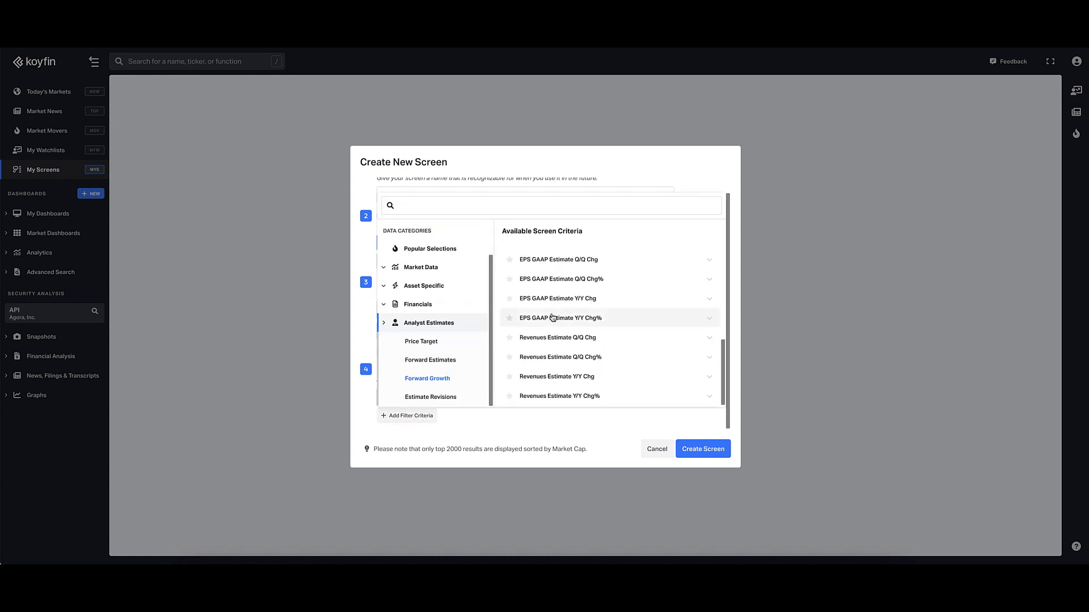
{"action": "left_click", "coordinate": [558, 396]}
{"action": "left_click", "coordinate": [543, 275]}
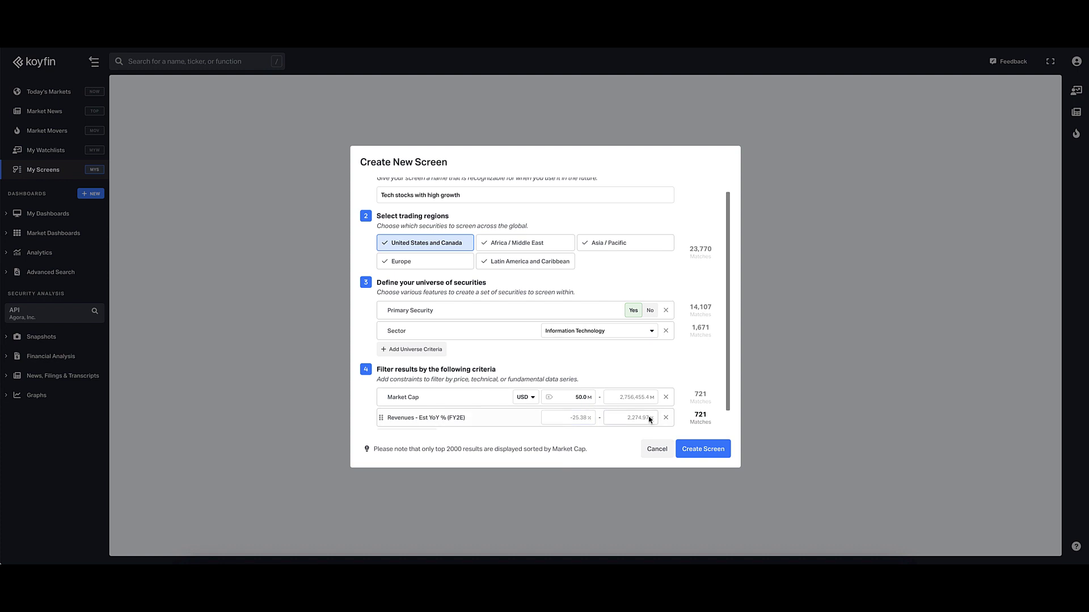
Step: Set the minimum estimated FY2E revenue growth to 20% and create the screen
{"action": "left_click", "coordinate": [579, 419]}
{"action": "type", "text": "20"}
{"action": "key", "text": "Return"}
{"action": "left_click", "coordinate": [699, 449]}
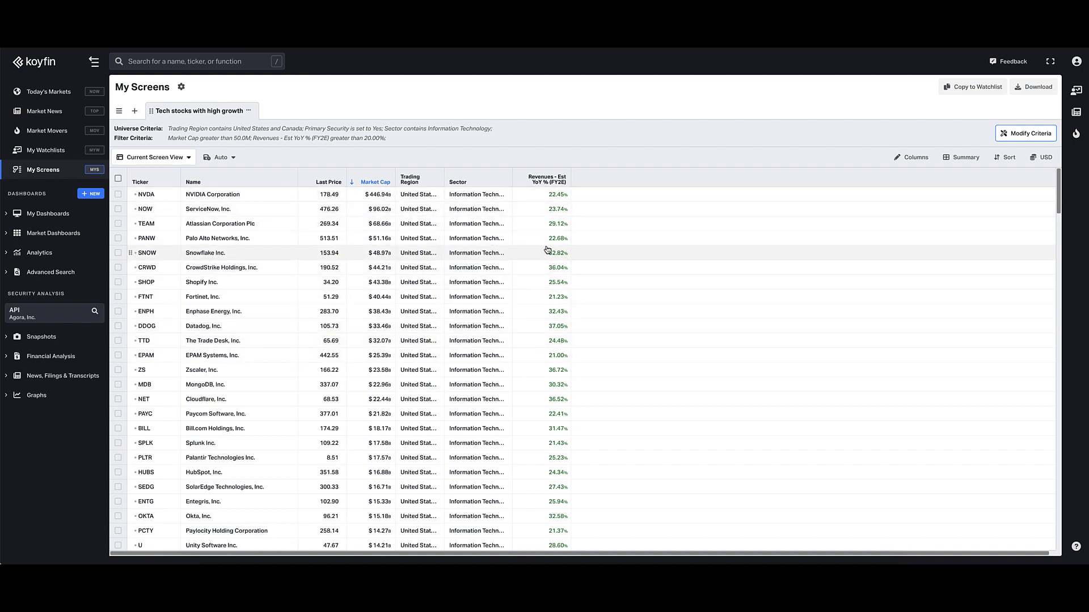
Step: Add an EV/Sales column for the next twelve months (NTM) to the screen's results table
{"action": "left_click", "coordinate": [911, 157]}
{"action": "type", "text": "ev"}
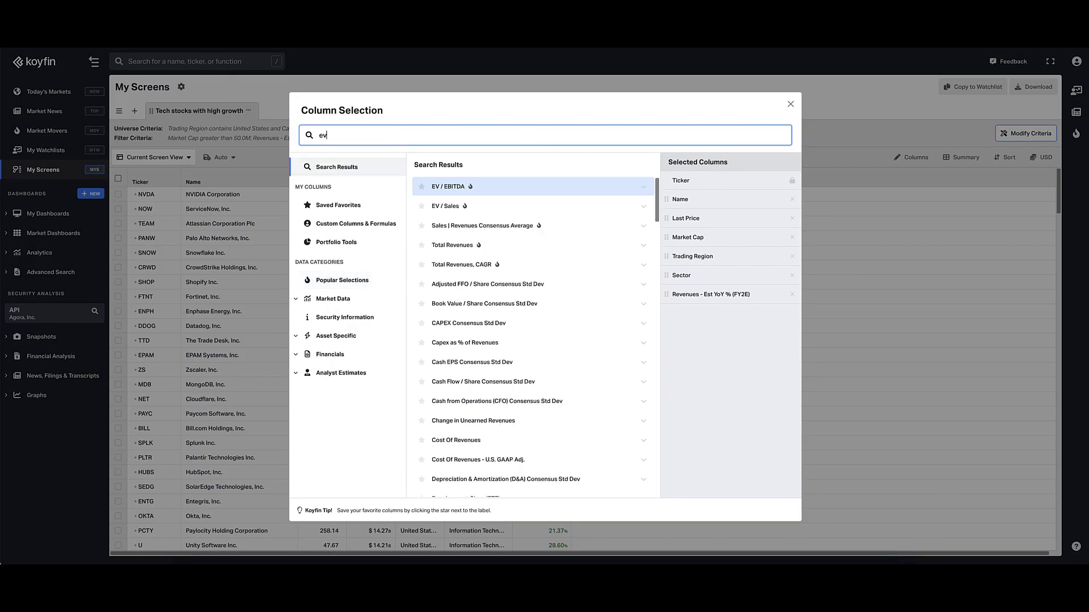
{"action": "type", "text": "/"}
{"action": "key", "text": "BackSpace"}
{"action": "type", "text": "/sal"}
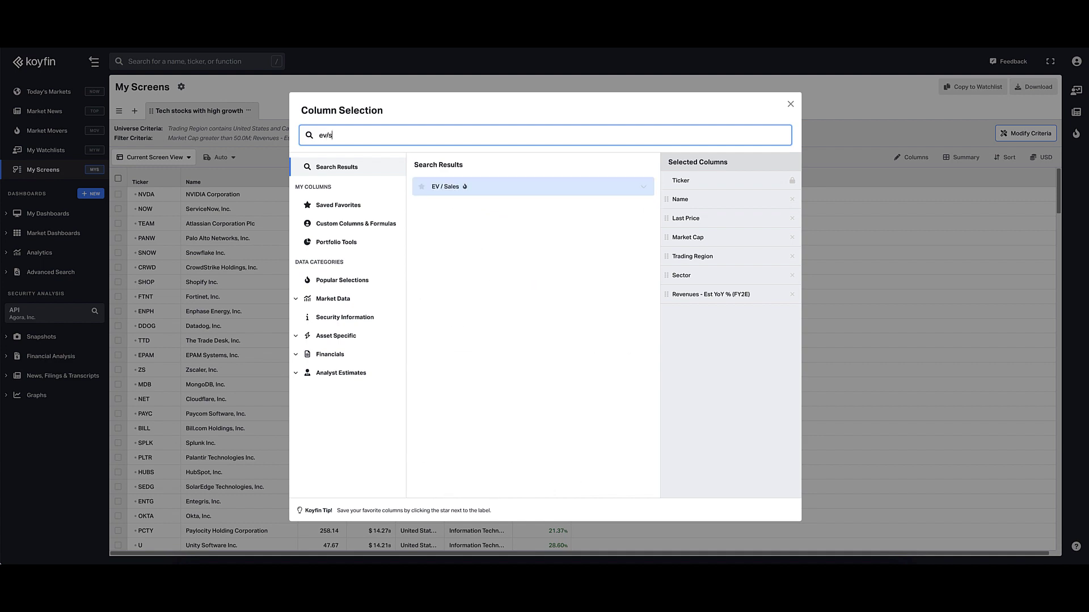
{"action": "key", "text": "Return"}
{"action": "left_click", "coordinate": [493, 207]}
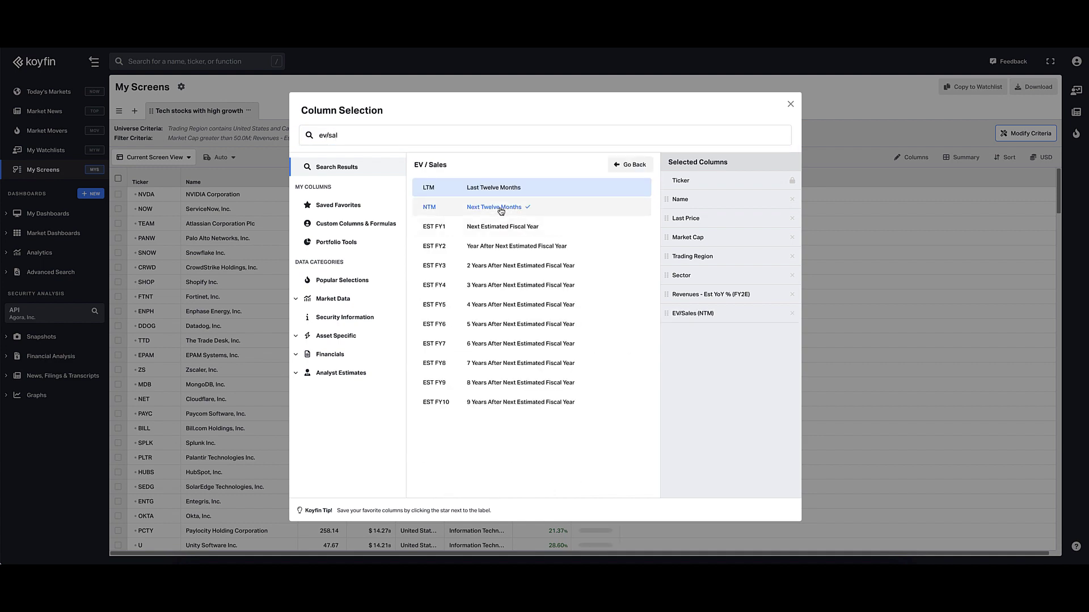
{"action": "left_click", "coordinate": [791, 105]}
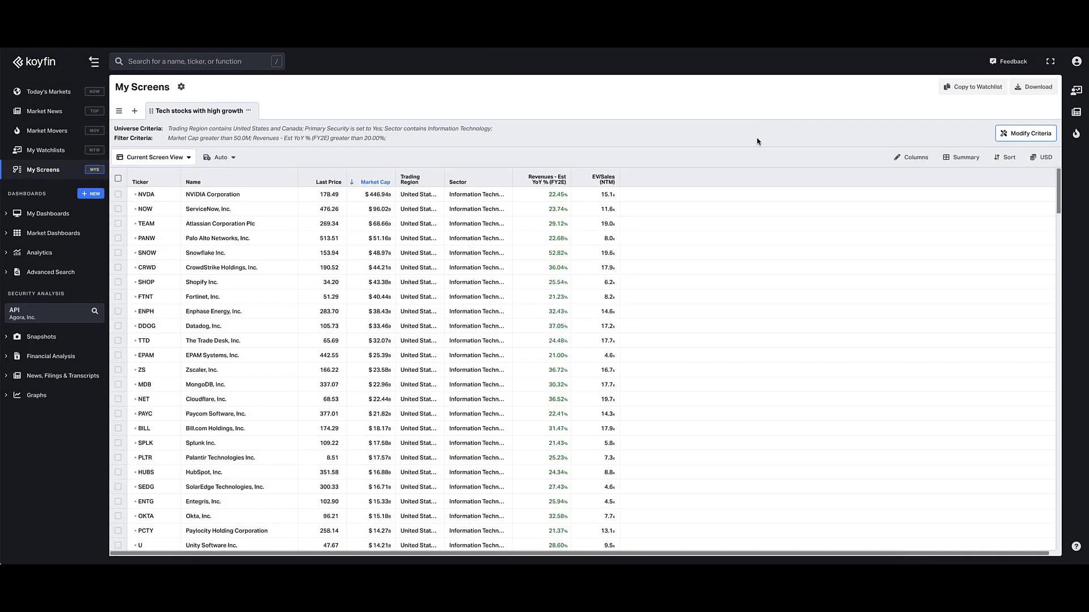
Step: Add a Median summary row to the results table and view it below the last company
{"action": "left_click", "coordinate": [944, 158]}
{"action": "left_click", "coordinate": [897, 218]}
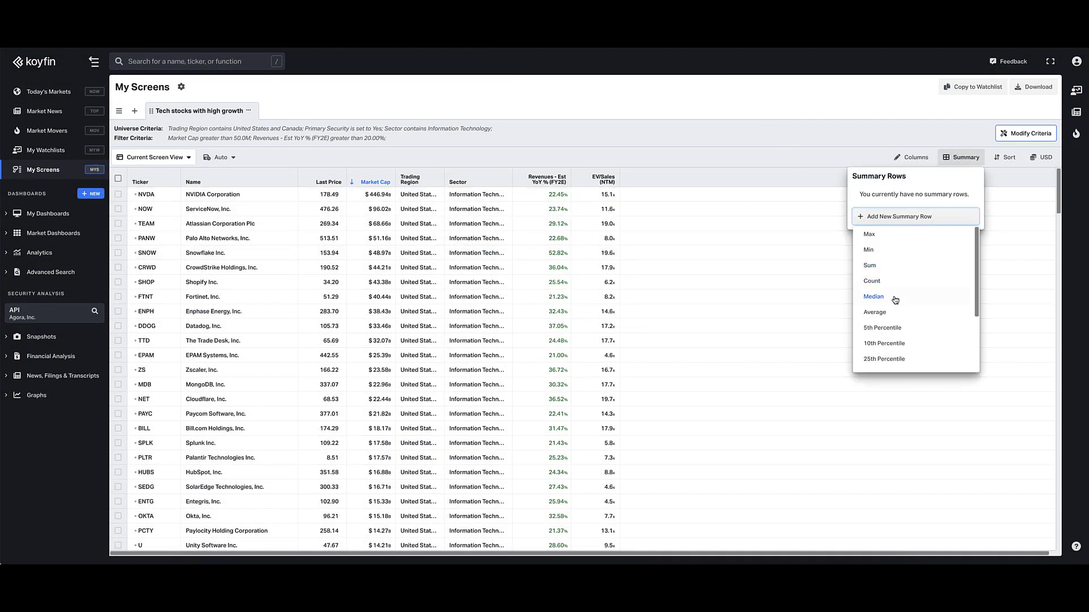
{"action": "left_click", "coordinate": [783, 169]}
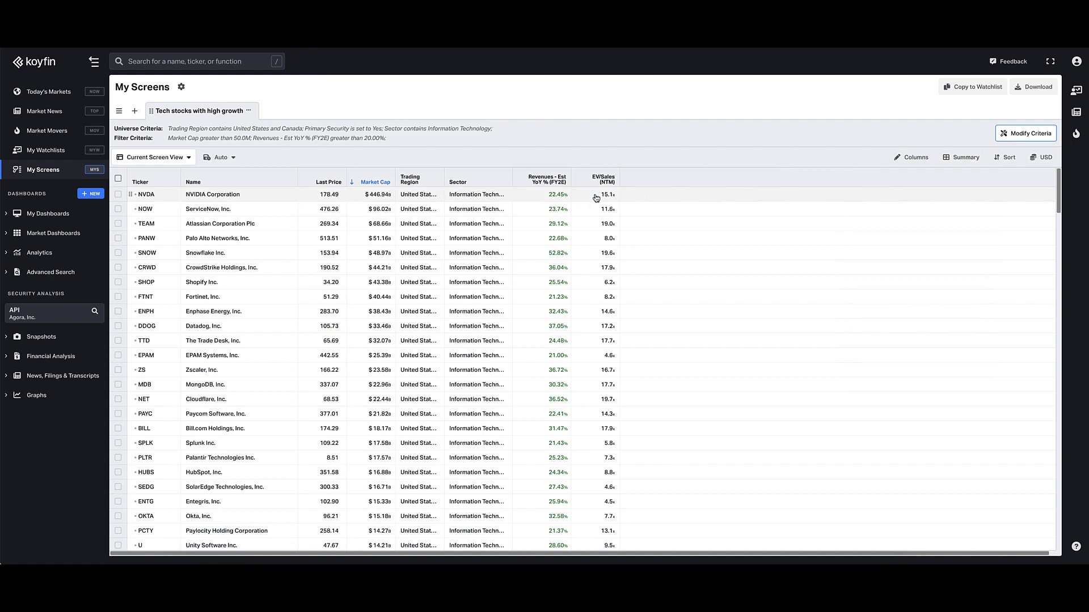
{"action": "scroll", "coordinate": [1039, 507], "scroll_direction": "down", "scroll_amount": 20}
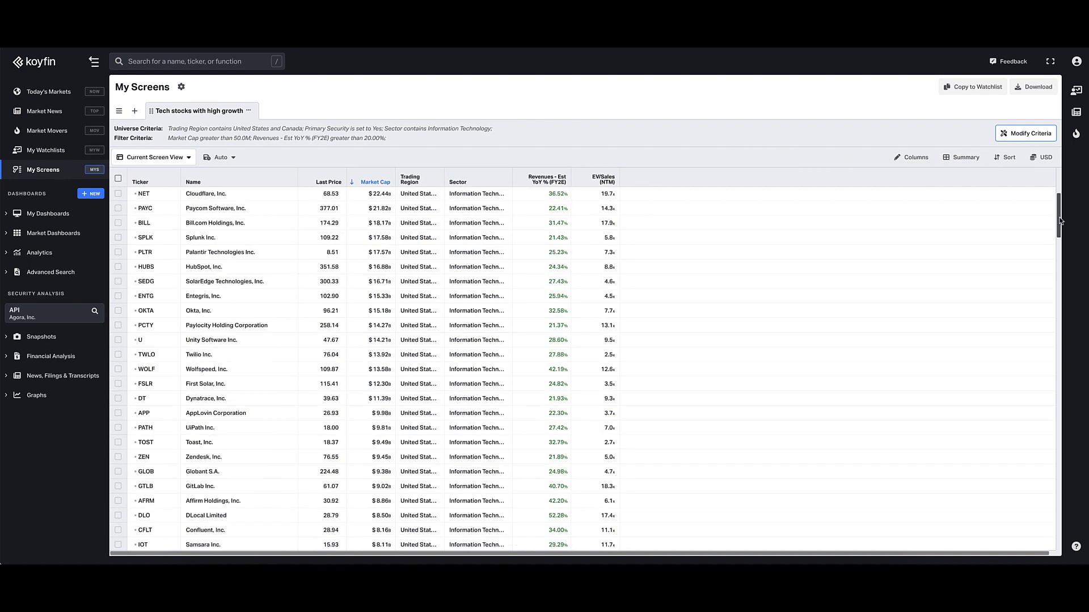
{"action": "scroll", "coordinate": [1039, 507], "scroll_direction": "down", "scroll_amount": 10}
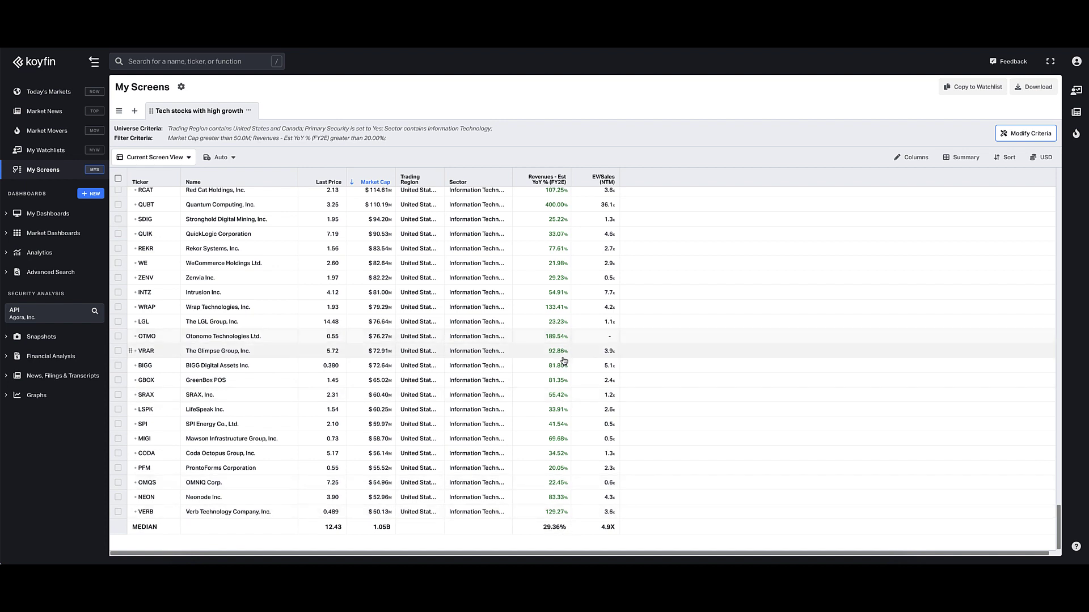
Step: Sort the screen results by Revenues - Est YoY % (FY2E) in descending order and review the ranked companies
{"action": "left_click", "coordinate": [543, 182]}
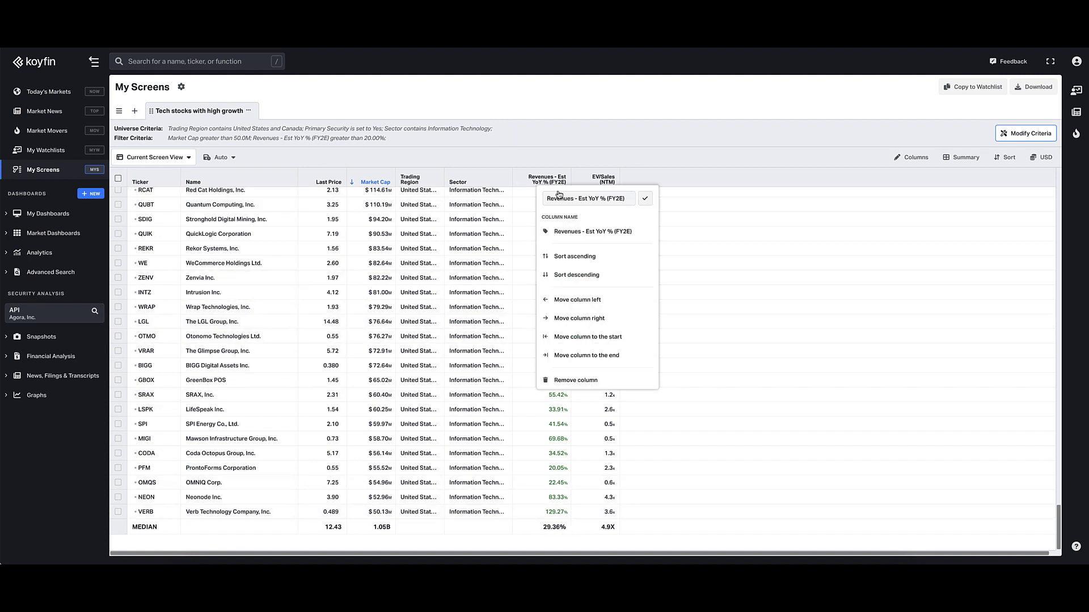
{"action": "left_click", "coordinate": [576, 275]}
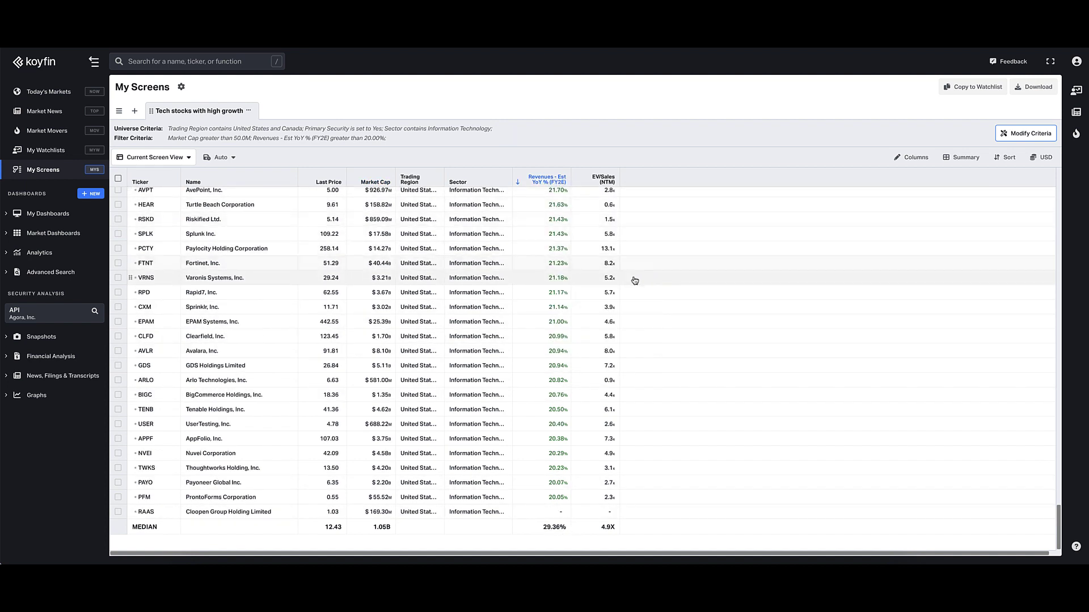
{"action": "scroll", "coordinate": [972, 415], "scroll_direction": "up", "scroll_amount": 6}
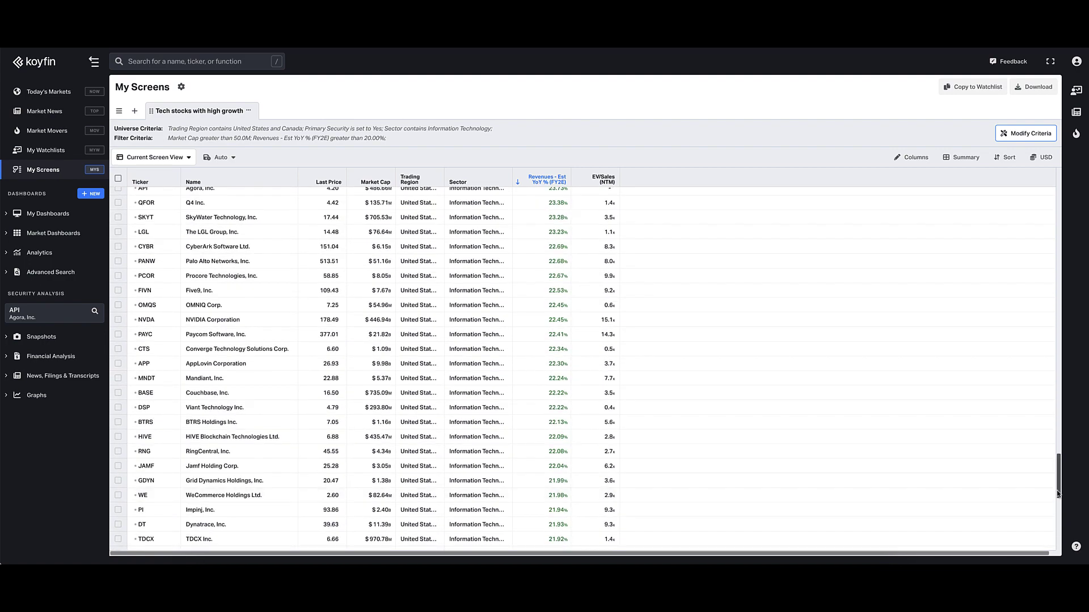
{"action": "left_click_drag", "start_coordinate": [1058, 494], "coordinate": [920, 173]}
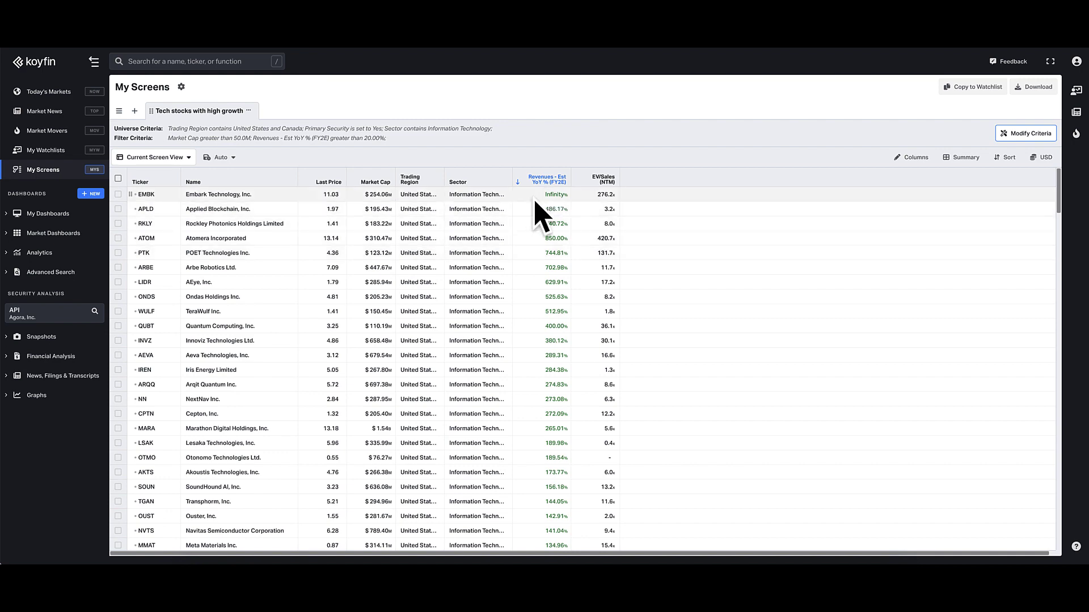
{"action": "scroll", "coordinate": [558, 198], "scroll_direction": "down", "scroll_amount": 1}
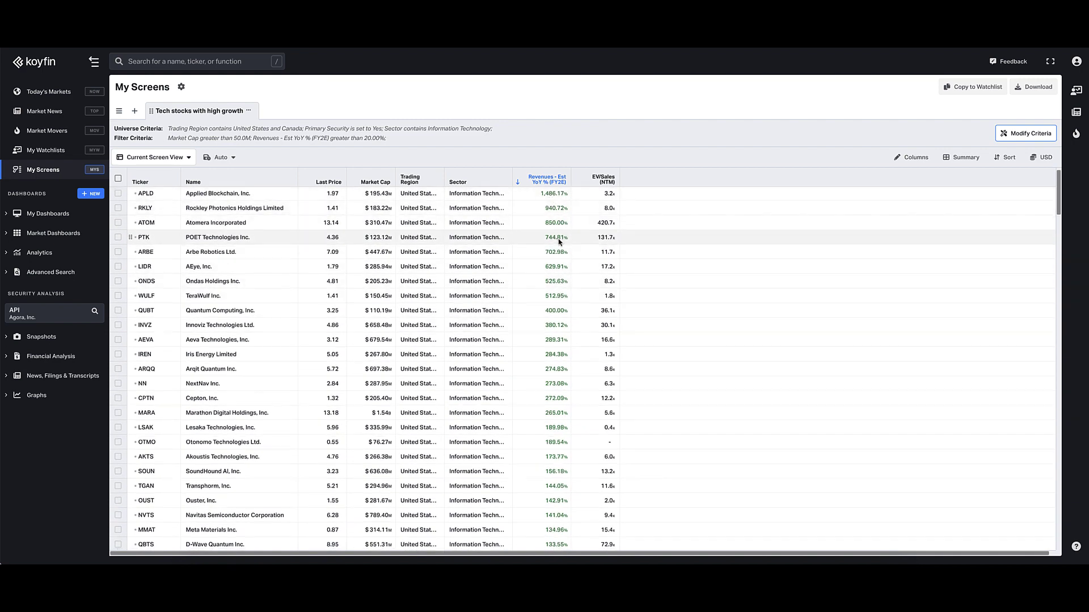
{"action": "scroll", "coordinate": [562, 261], "scroll_direction": "down", "scroll_amount": 10}
{"action": "scroll", "coordinate": [562, 255], "scroll_direction": "down", "scroll_amount": 15}
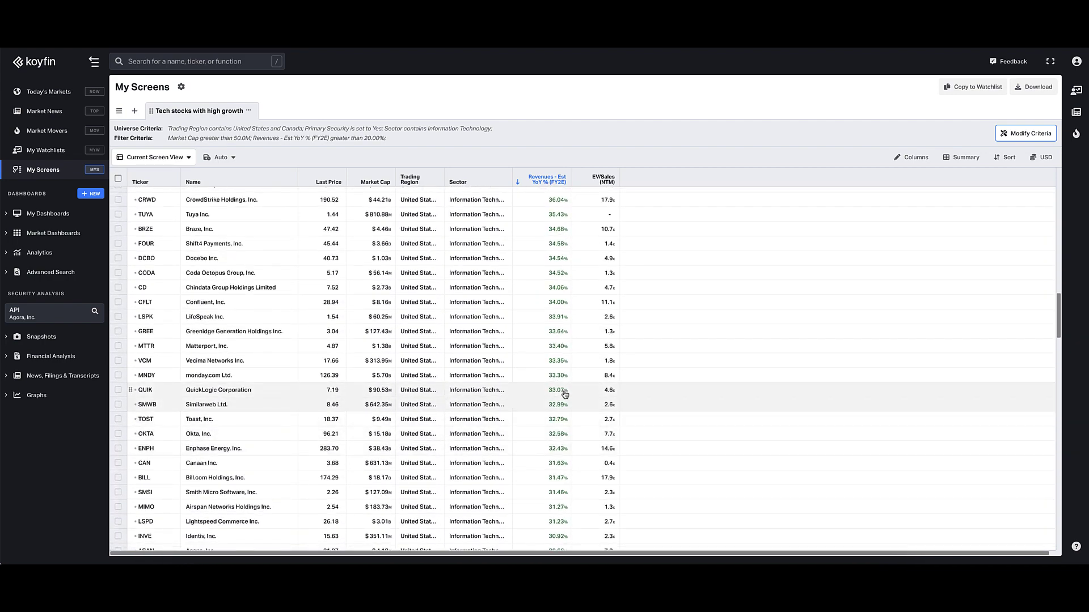
{"action": "scroll", "coordinate": [556, 400], "scroll_direction": "down", "scroll_amount": 6}
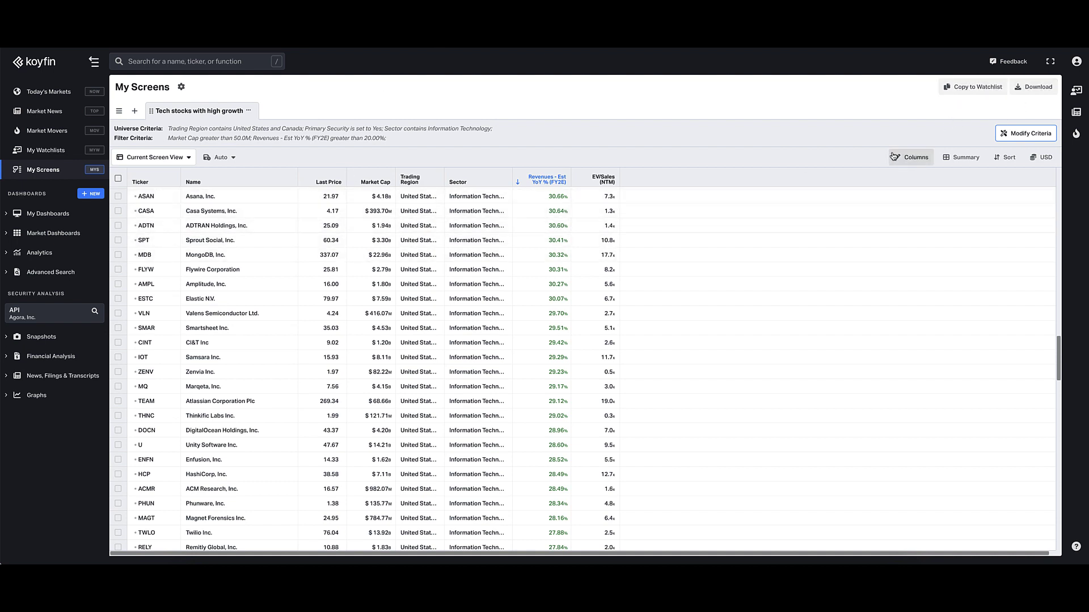
Step: Copy the screen results to a new watchlist named "Tech stocks with high growth (Copy)" and apply Table View 3 to it
{"action": "left_click", "coordinate": [971, 90]}
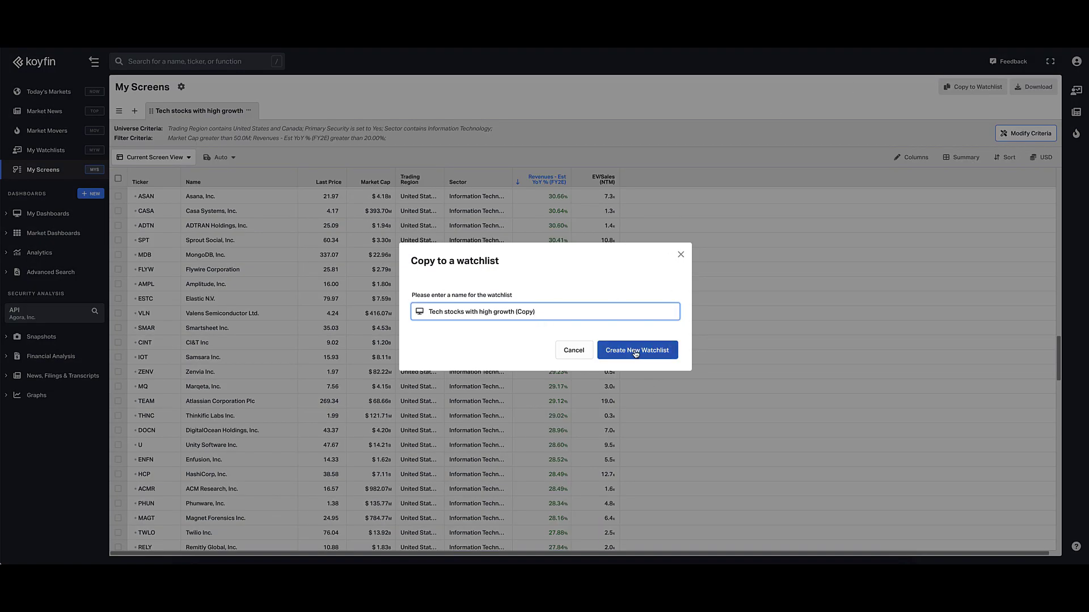
{"action": "left_click", "coordinate": [636, 351]}
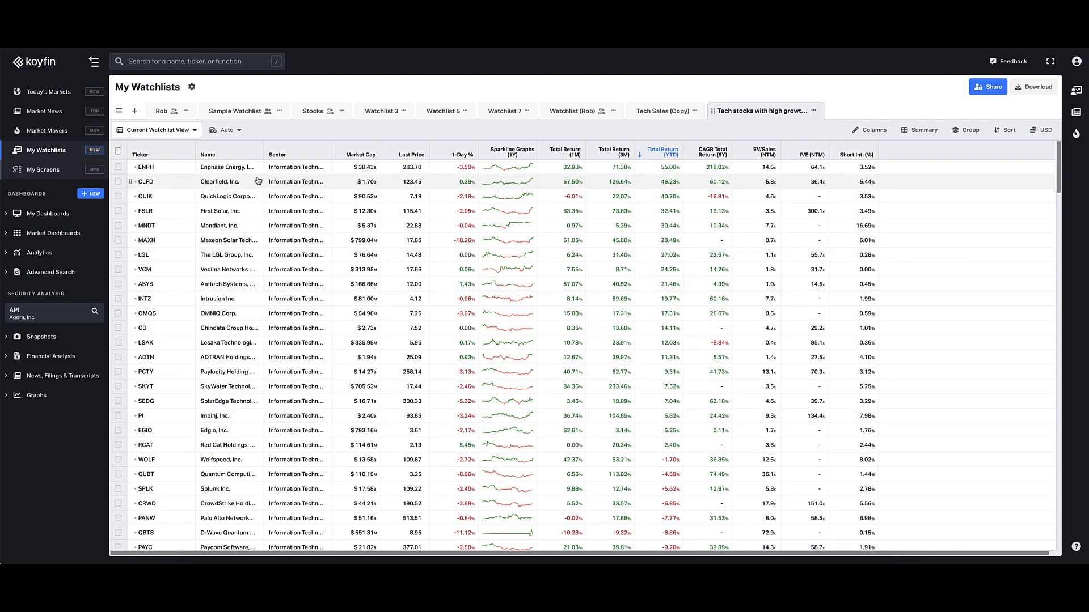
{"action": "left_click", "coordinate": [170, 130]}
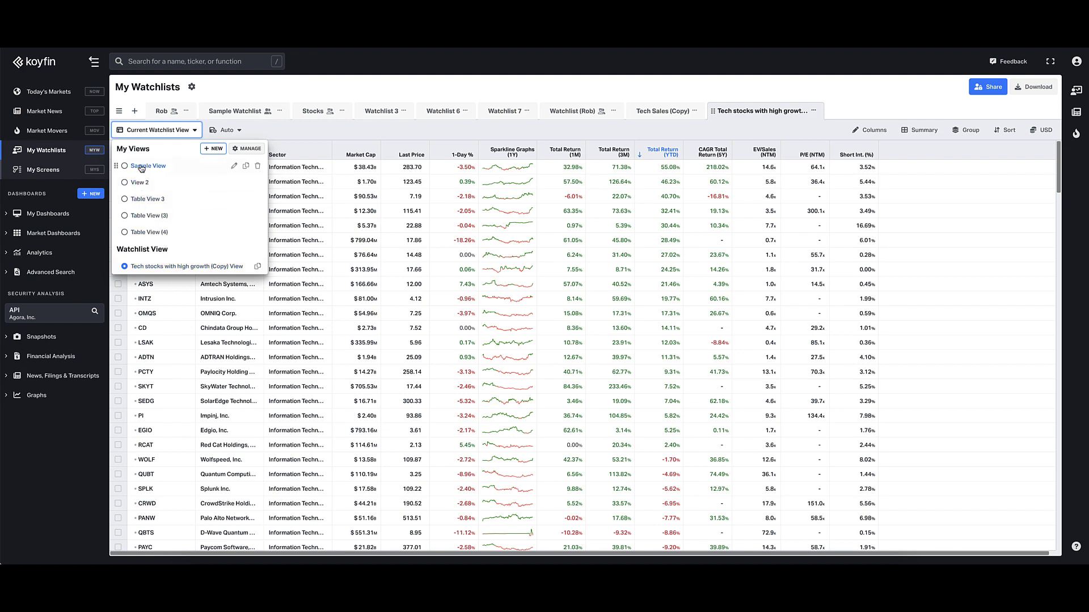
{"action": "left_click", "coordinate": [144, 205]}
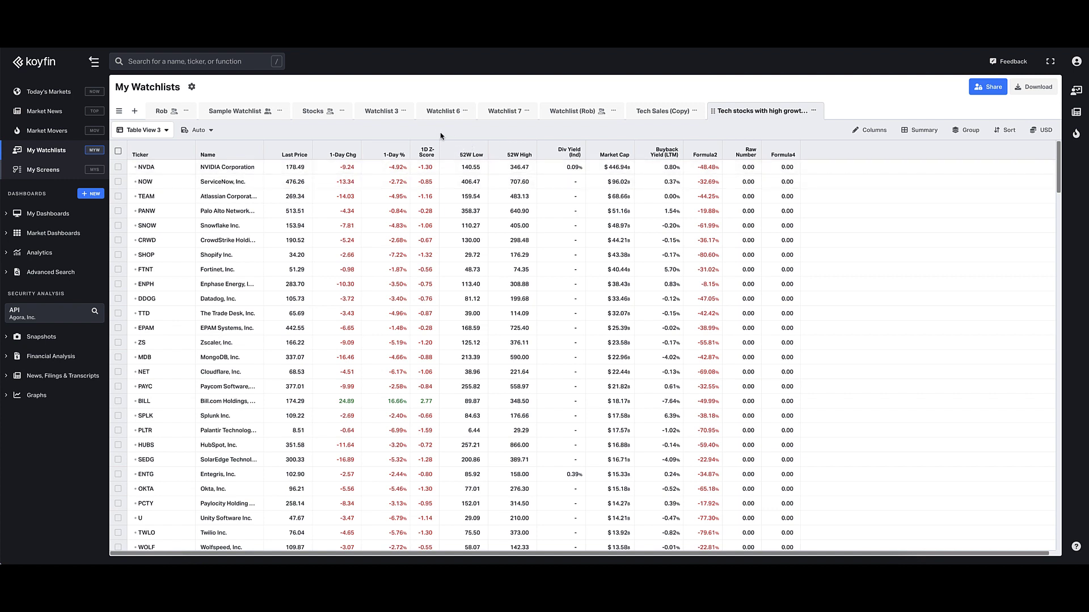
Step: Return to the saved screens and view the blank form for a new screen without creating one
{"action": "left_click", "coordinate": [47, 171]}
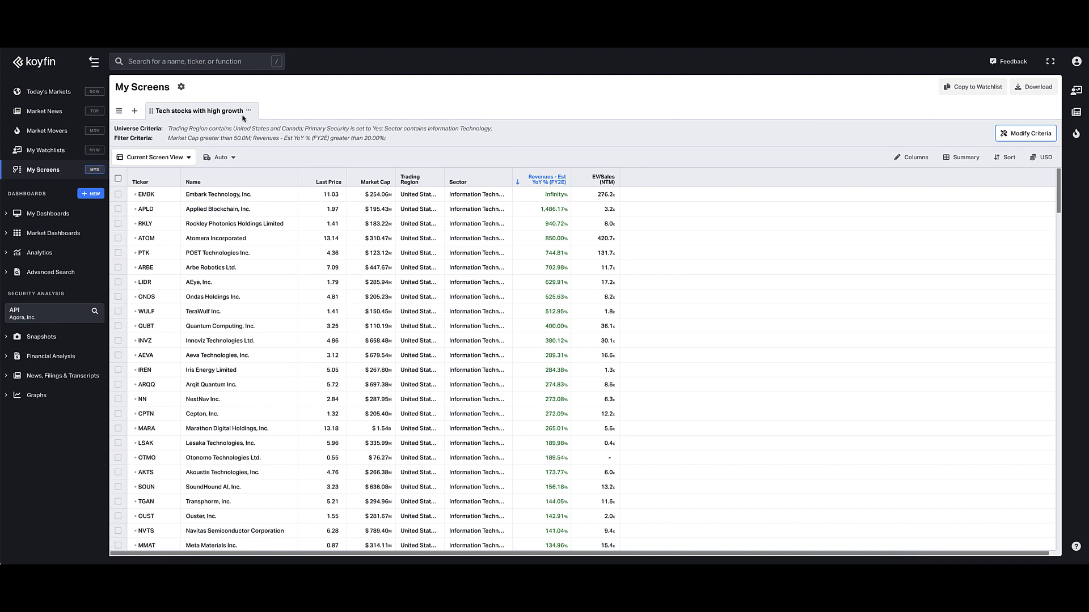
{"action": "left_click", "coordinate": [134, 112]}
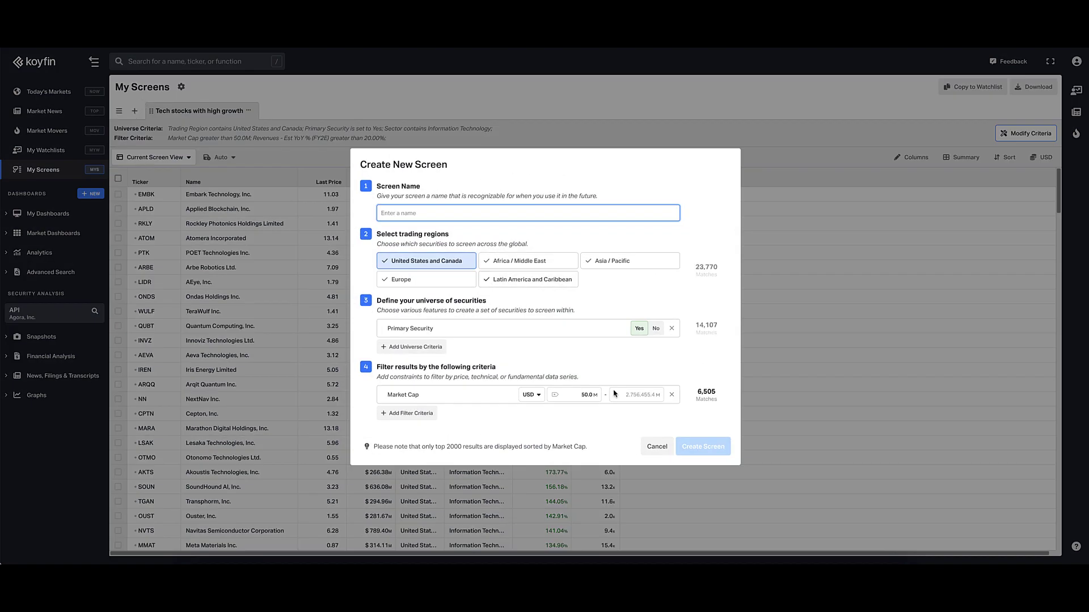
{"action": "left_click", "coordinate": [657, 447]}
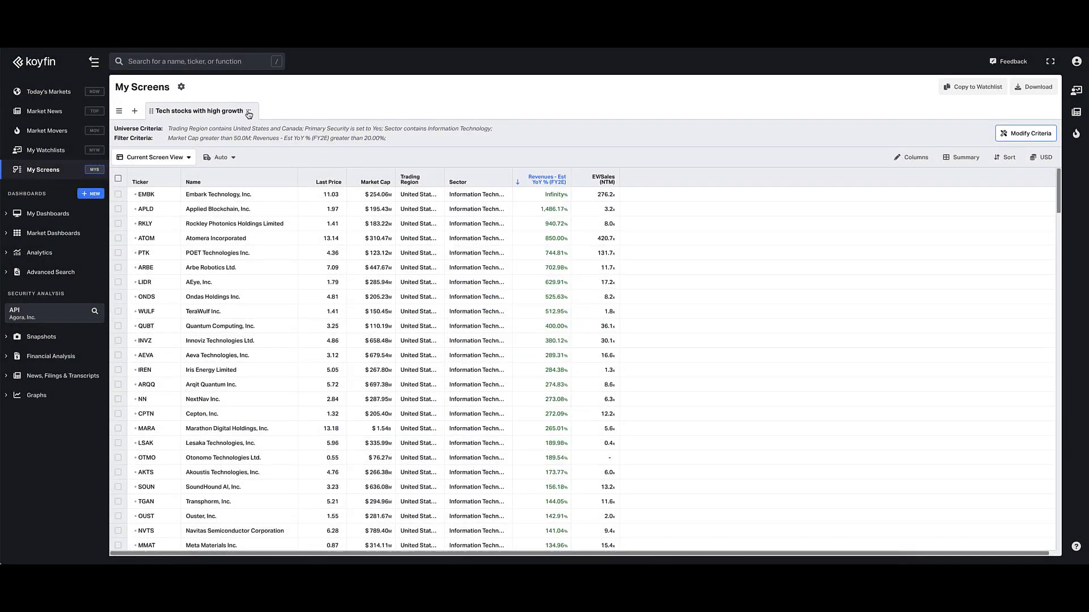
Step: Duplicate the "Tech stocks with high growth" screen and open the copy's criteria for modification
{"action": "left_click", "coordinate": [248, 112]}
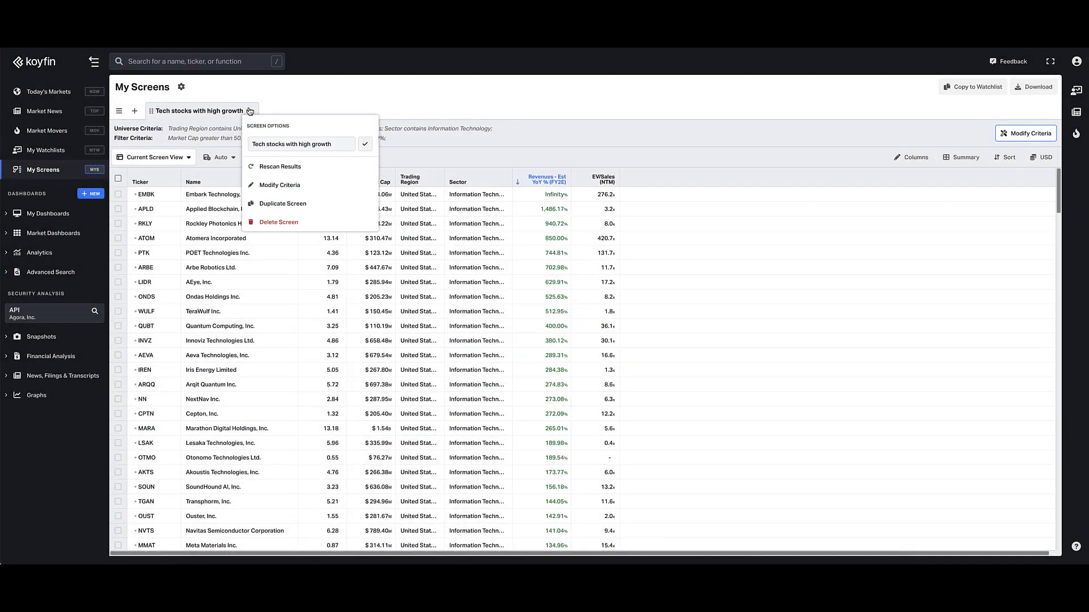
{"action": "left_click", "coordinate": [277, 205]}
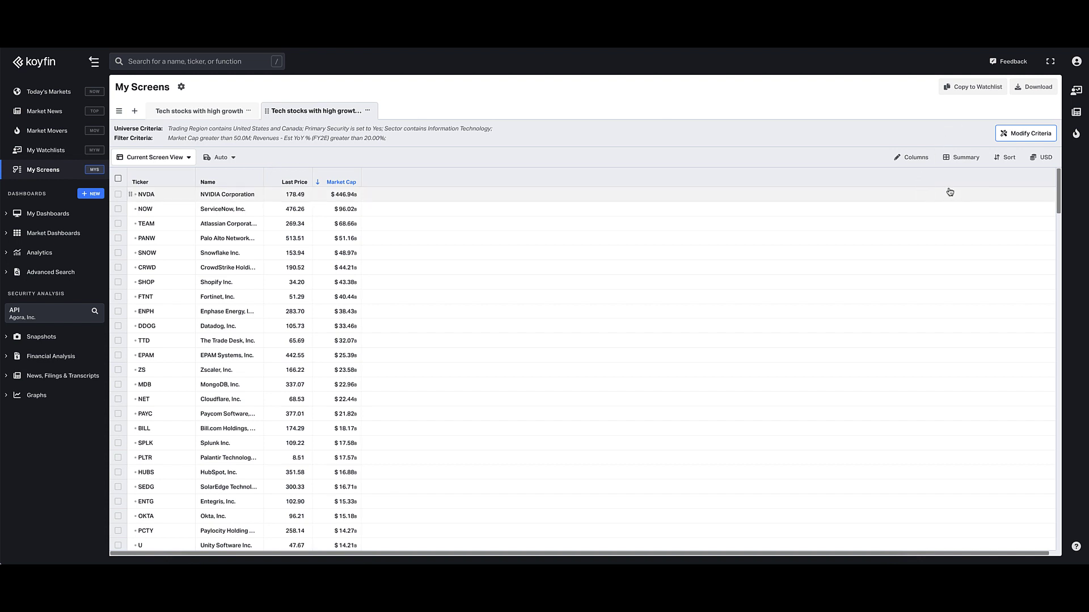
{"action": "left_click", "coordinate": [1026, 133]}
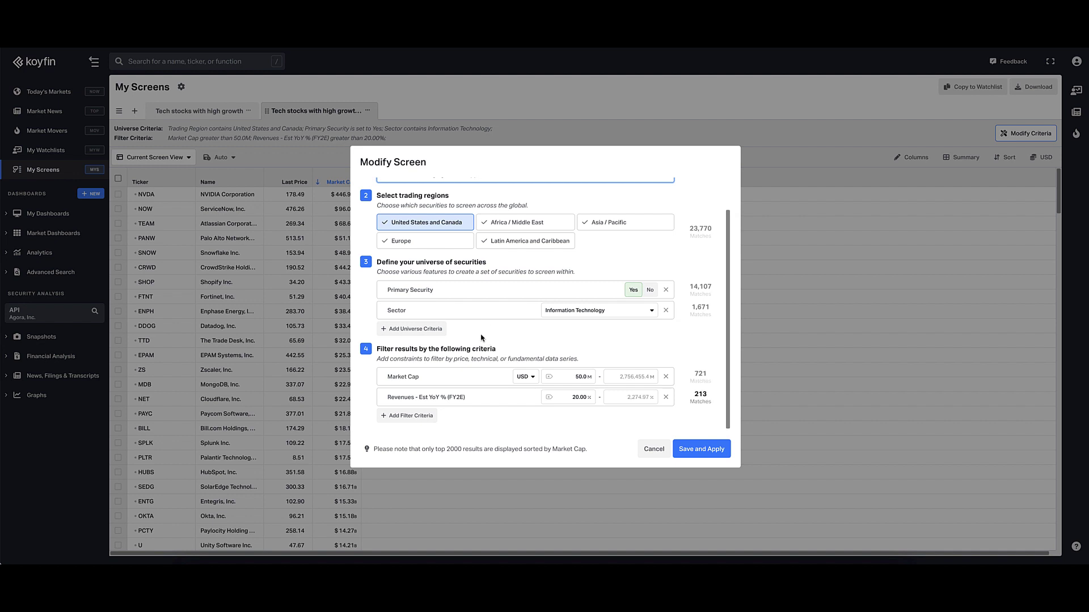
Step: Add an analyst Price Target Percent Difference (Average) filter with a minimum of 70% to the duplicated screen
{"action": "left_click", "coordinate": [424, 416]}
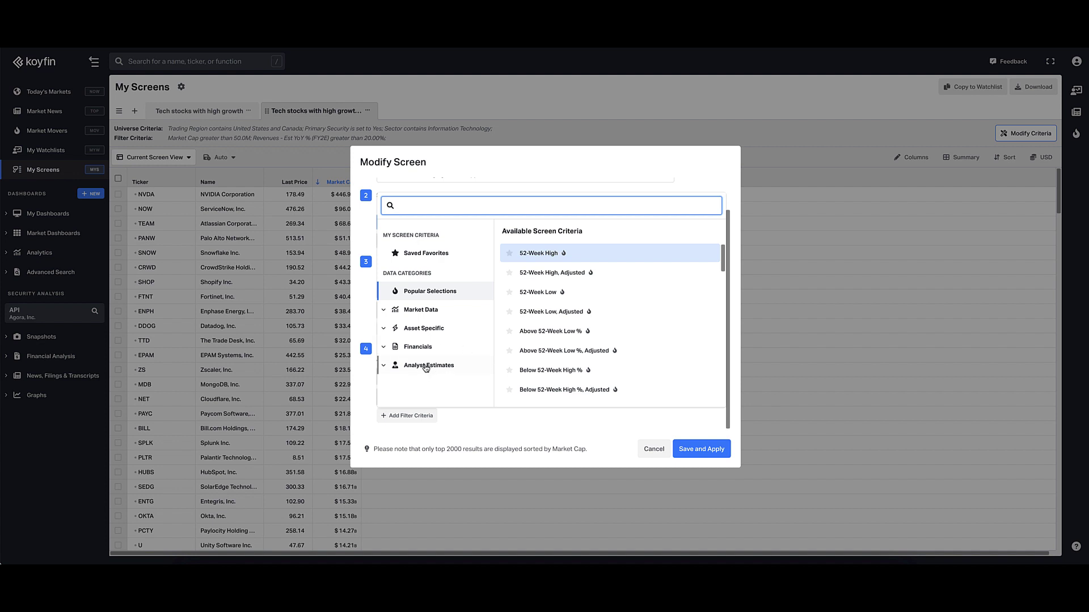
{"action": "left_click", "coordinate": [426, 367]}
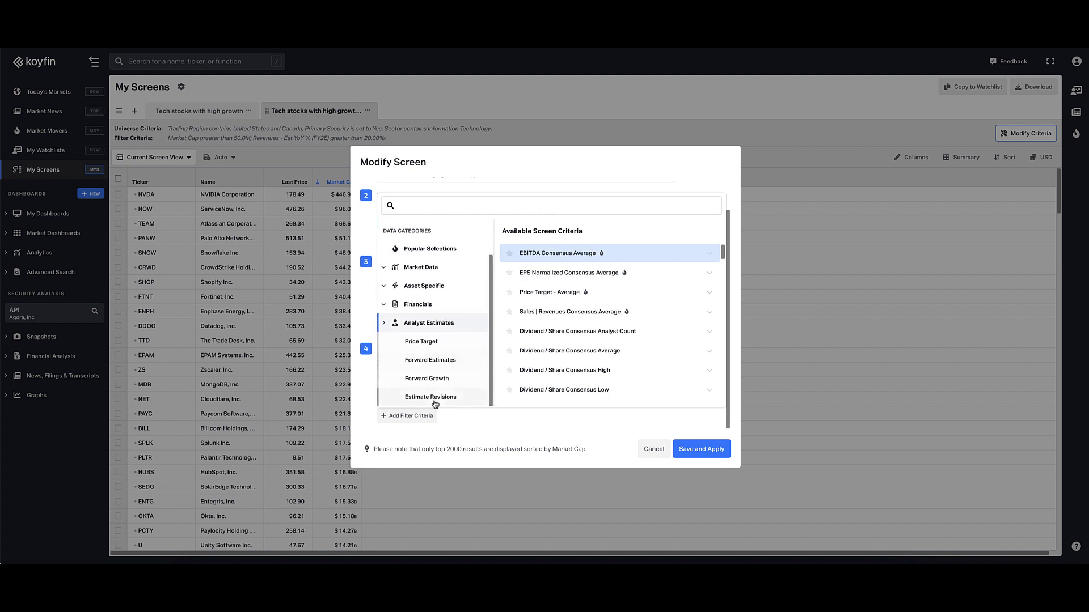
{"action": "left_click", "coordinate": [426, 345]}
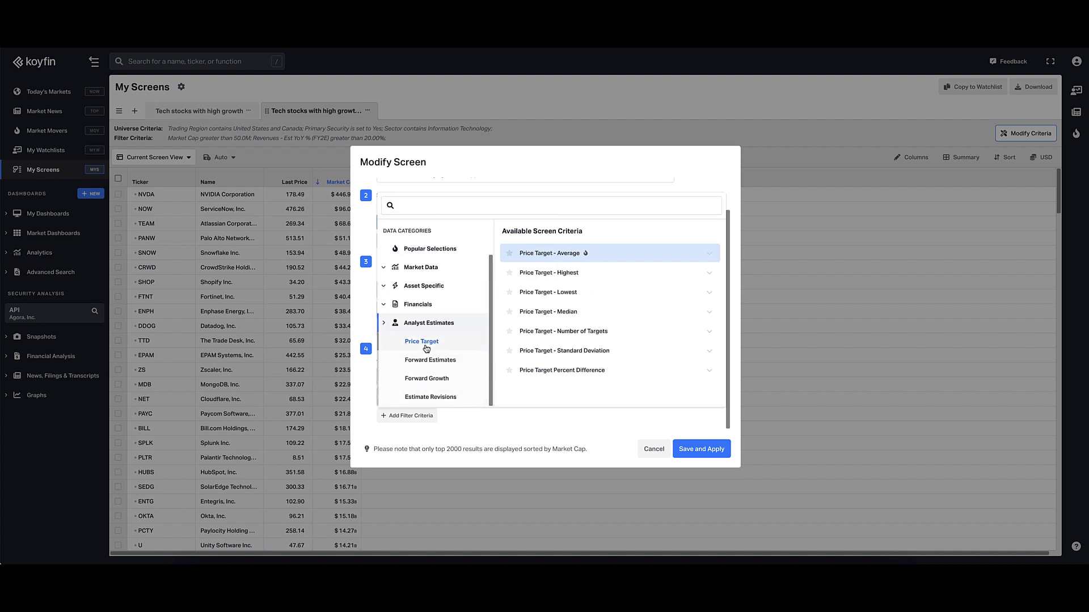
{"action": "left_click", "coordinate": [553, 372]}
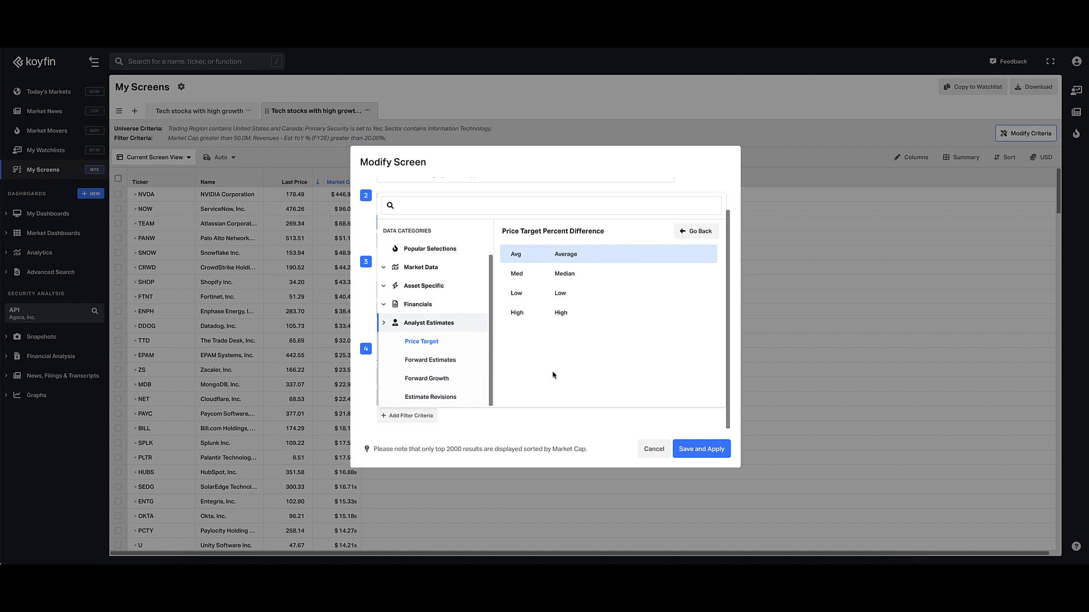
{"action": "left_click", "coordinate": [562, 258]}
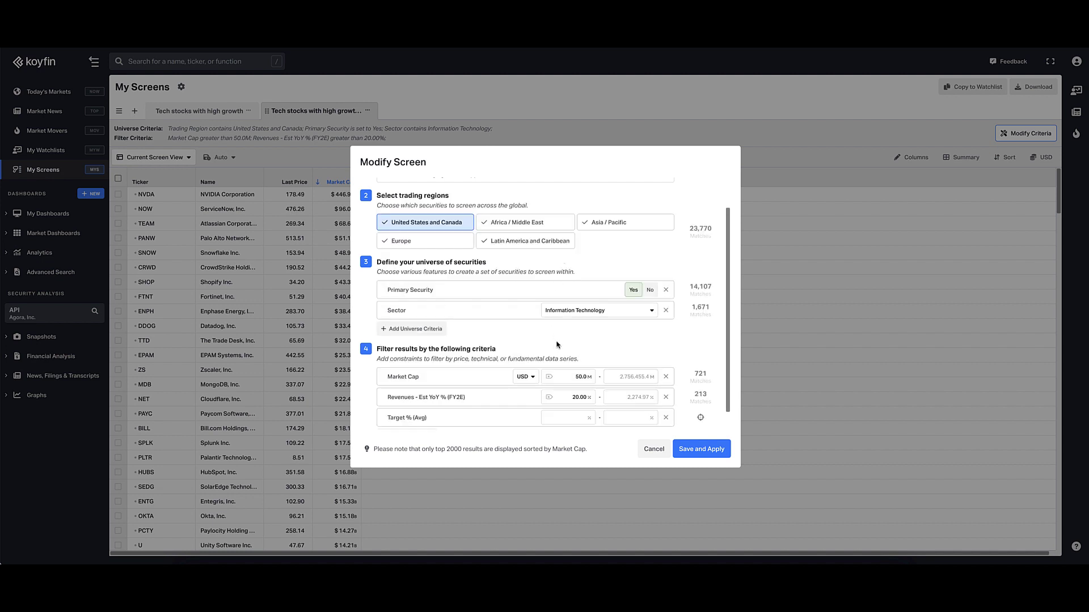
{"action": "left_click", "coordinate": [553, 418]}
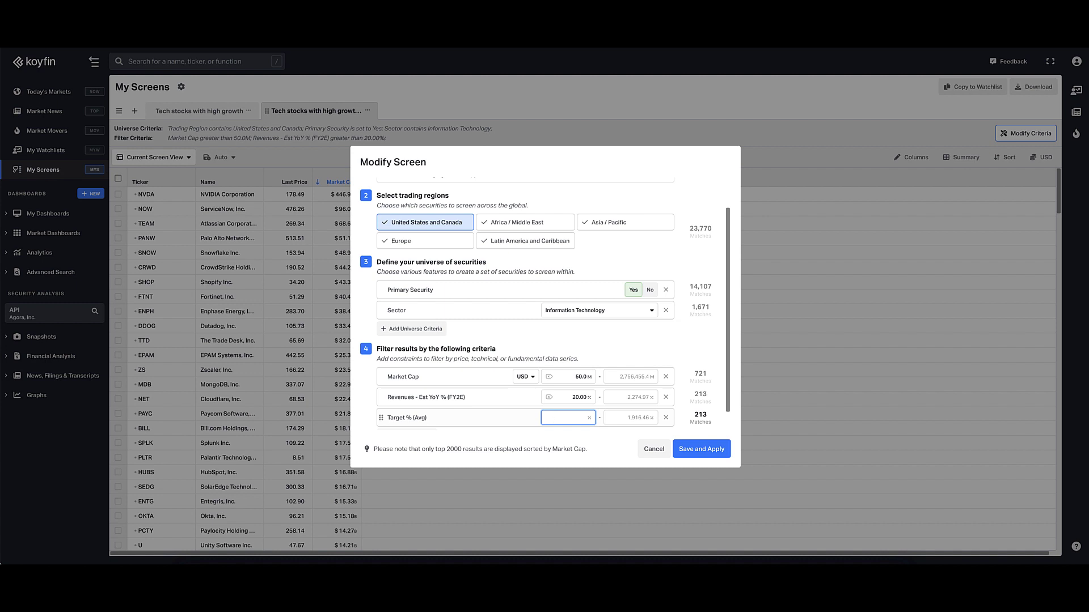
{"action": "left_click", "coordinate": [715, 424]}
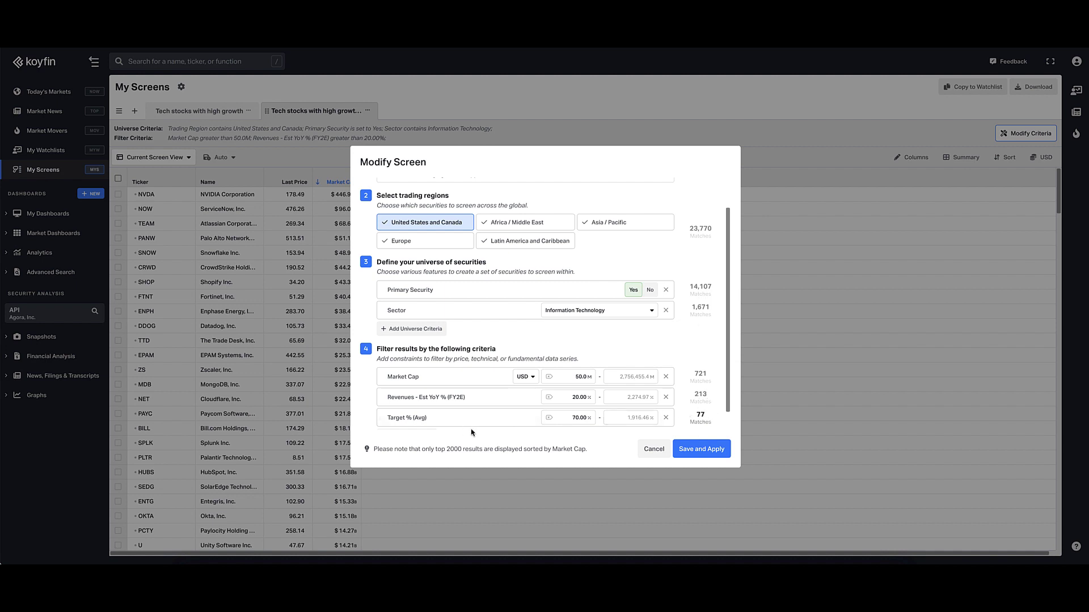
Step: Add a current Price Target - Number of Targets filter with a minimum of 10, and save and apply the modified criteria
{"action": "scroll", "coordinate": [459, 420], "scroll_direction": "down", "scroll_amount": 1}
{"action": "left_click", "coordinate": [407, 418]}
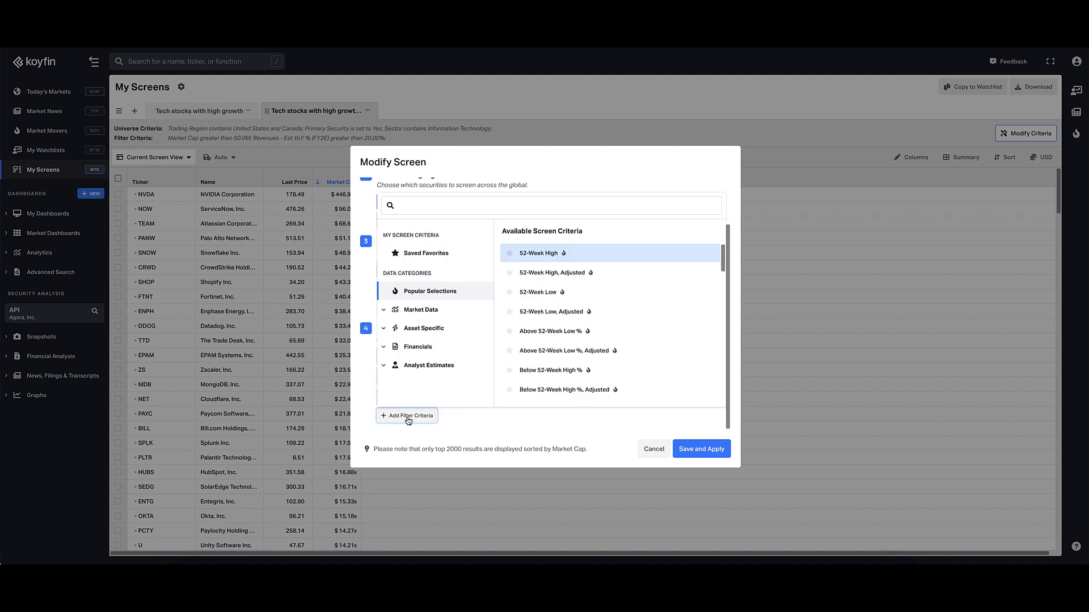
{"action": "left_click", "coordinate": [433, 366]}
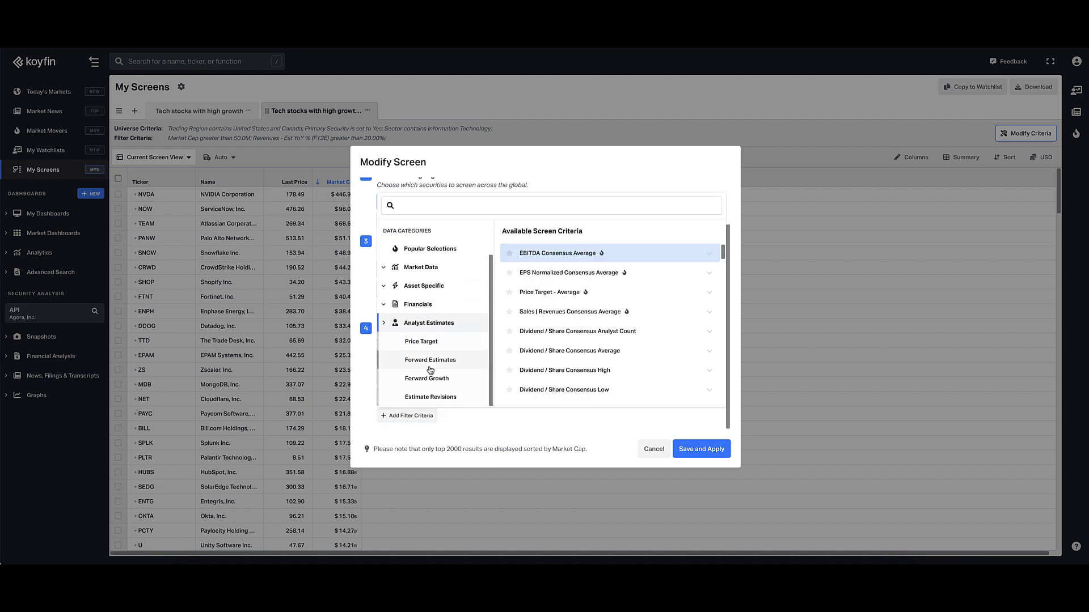
{"action": "left_click", "coordinate": [425, 342]}
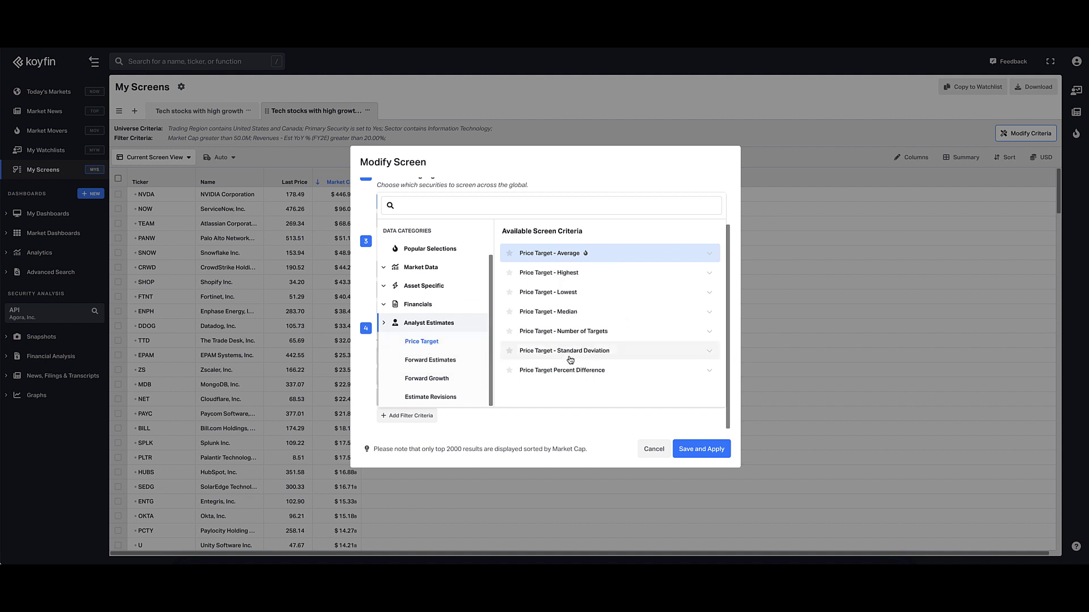
{"action": "left_click", "coordinate": [564, 332]}
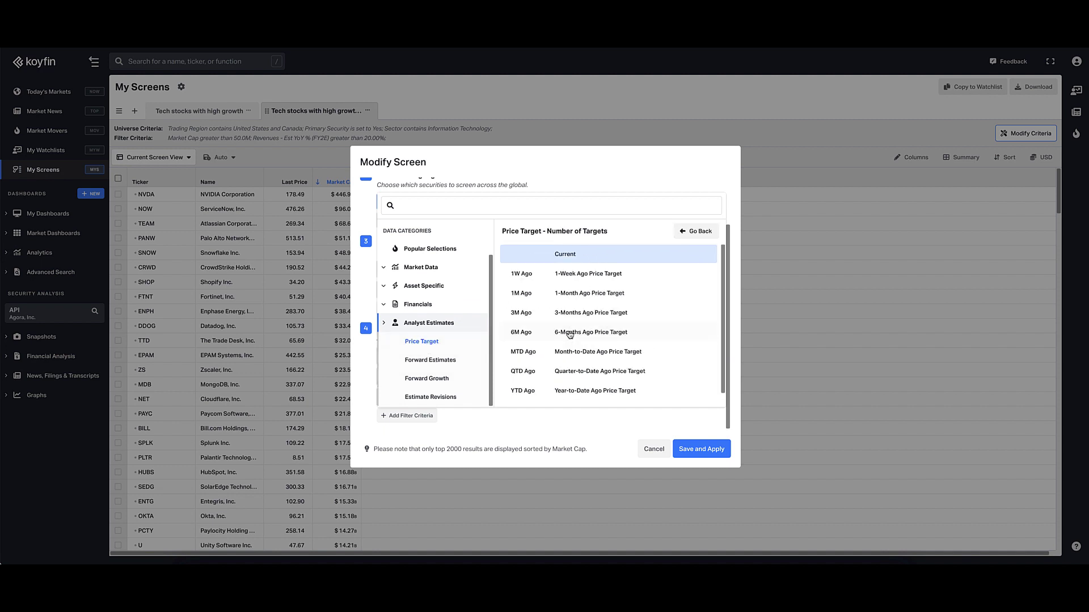
{"action": "left_click", "coordinate": [571, 258]}
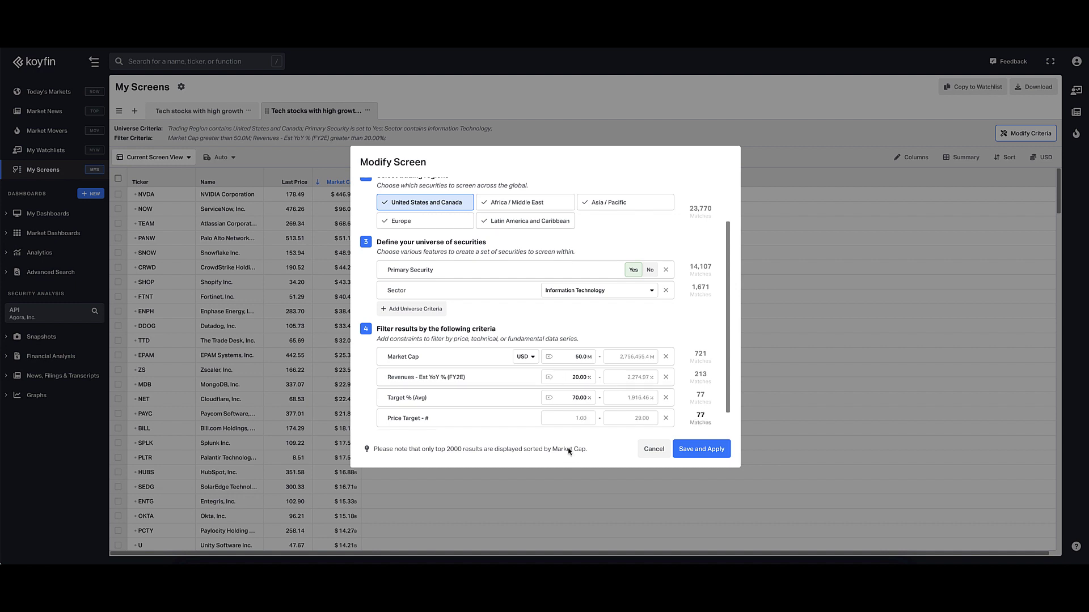
{"action": "left_click", "coordinate": [560, 419]}
{"action": "left_click", "coordinate": [596, 436]}
{"action": "left_click", "coordinate": [705, 452]}
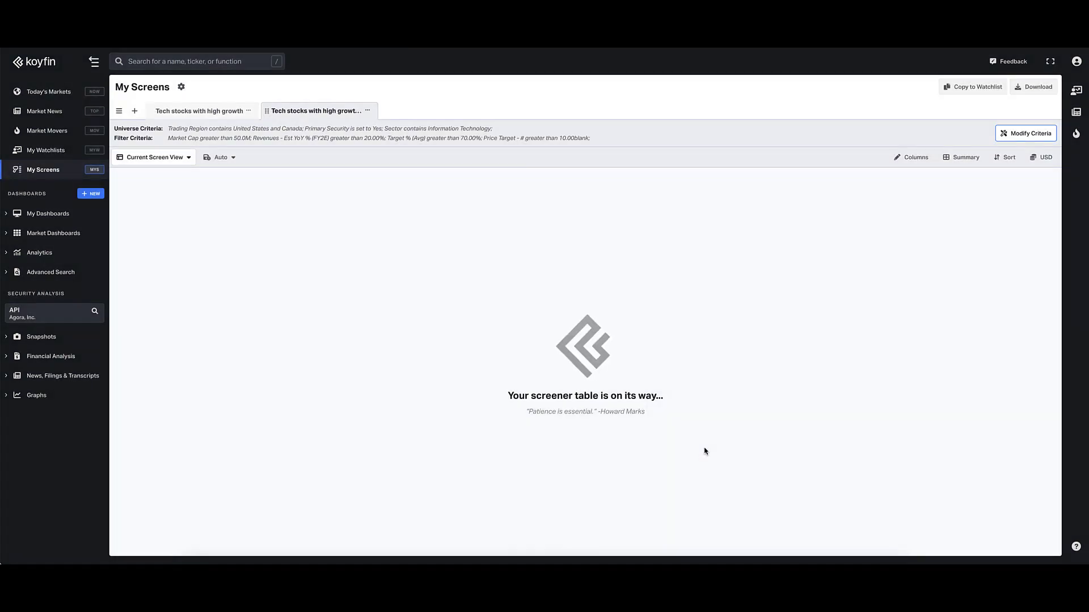